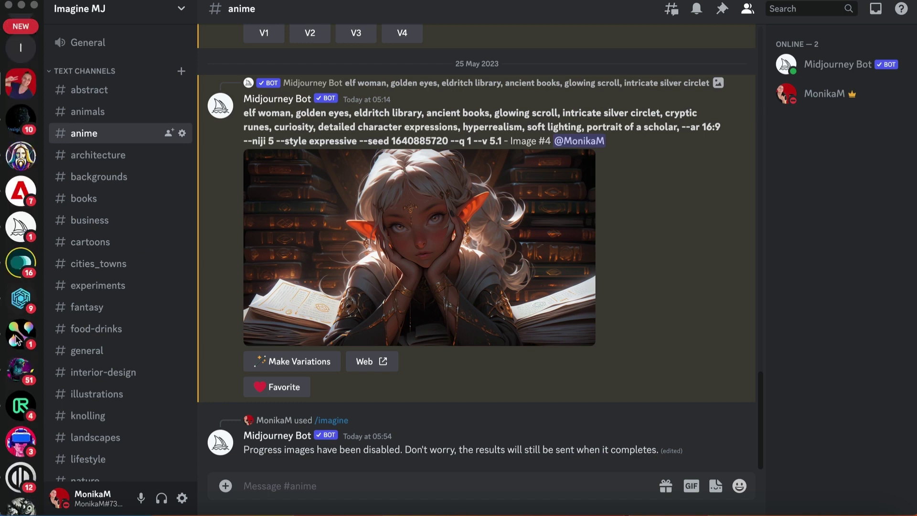
- Create a new server of your own for me and my friends, named "test"
scroll(14, 334, "down", 5)
scroll(14, 338, "up", 5)
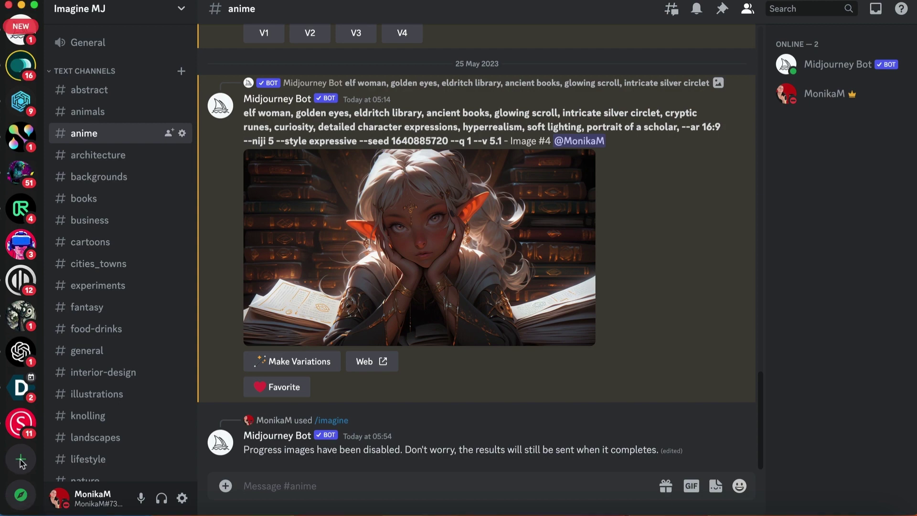
left_click(21, 461)
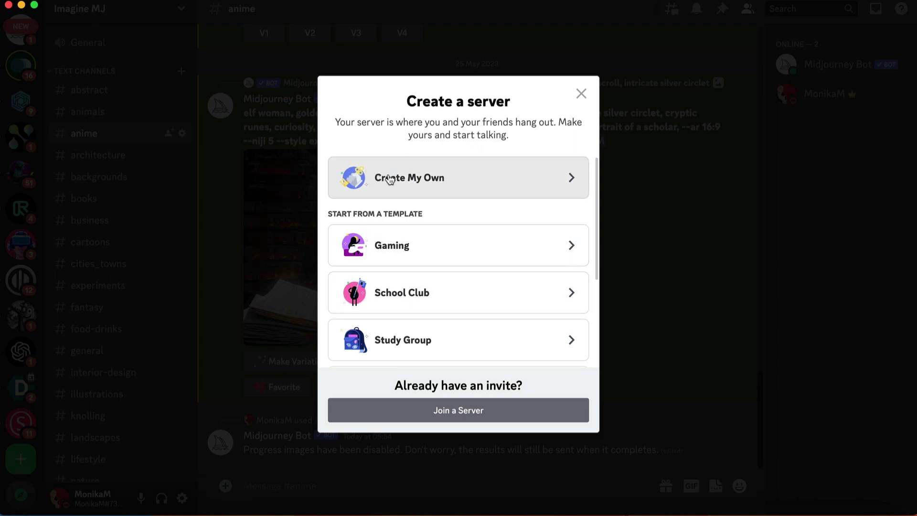
left_click(442, 179)
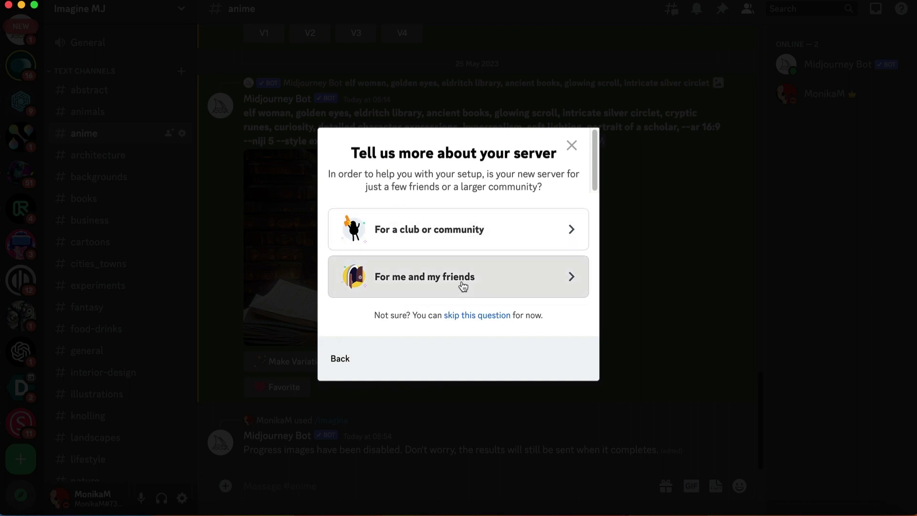
left_click(463, 286)
left_click_drag(423, 297, 328, 300)
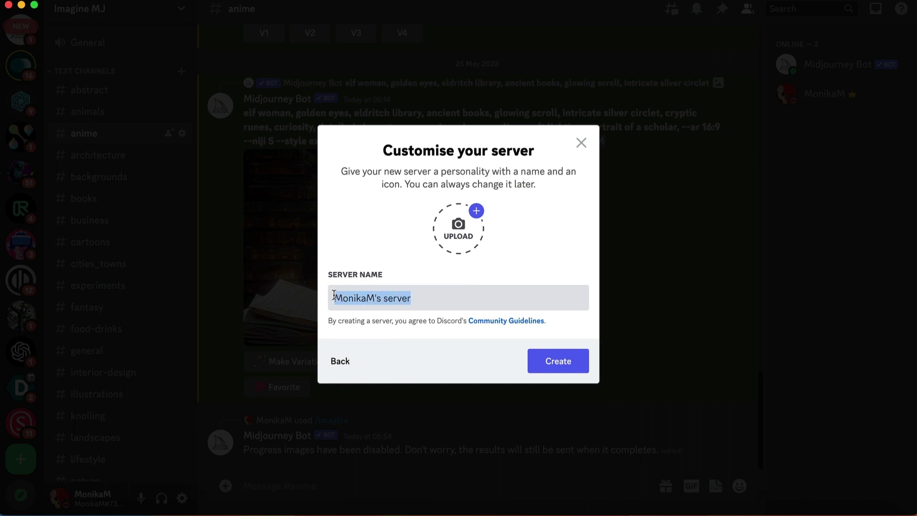
type("test")
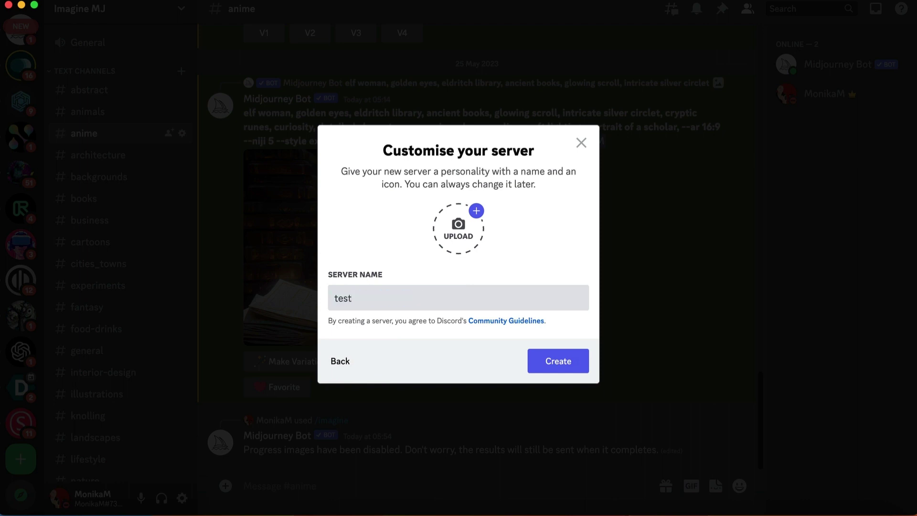
left_click(553, 365)
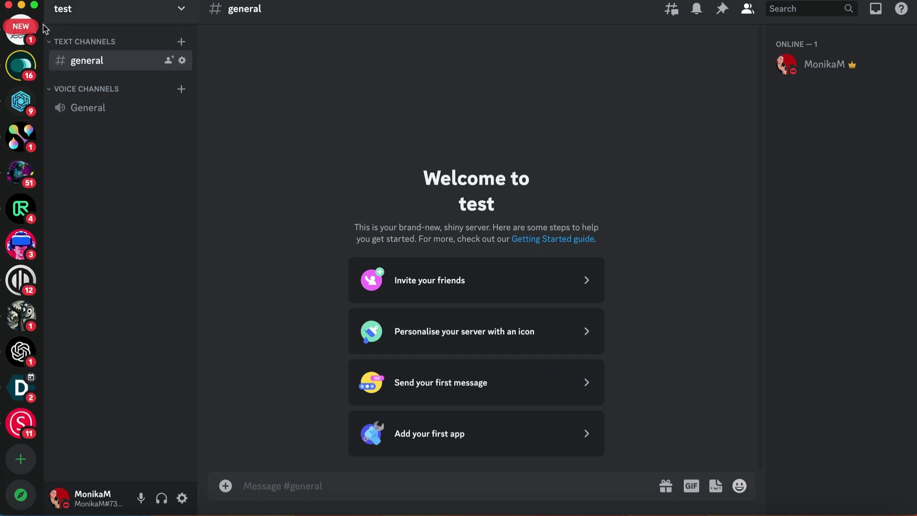
scroll(19, 72, "up", 5)
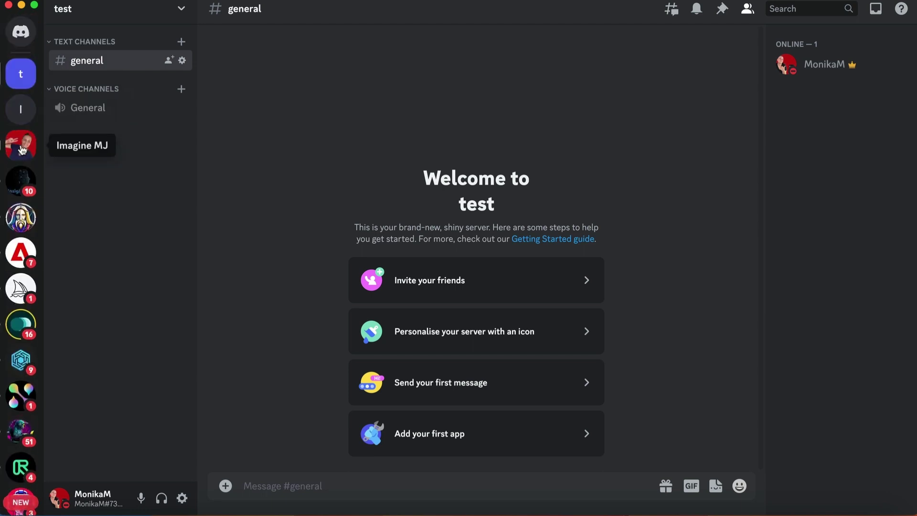
left_click(20, 145)
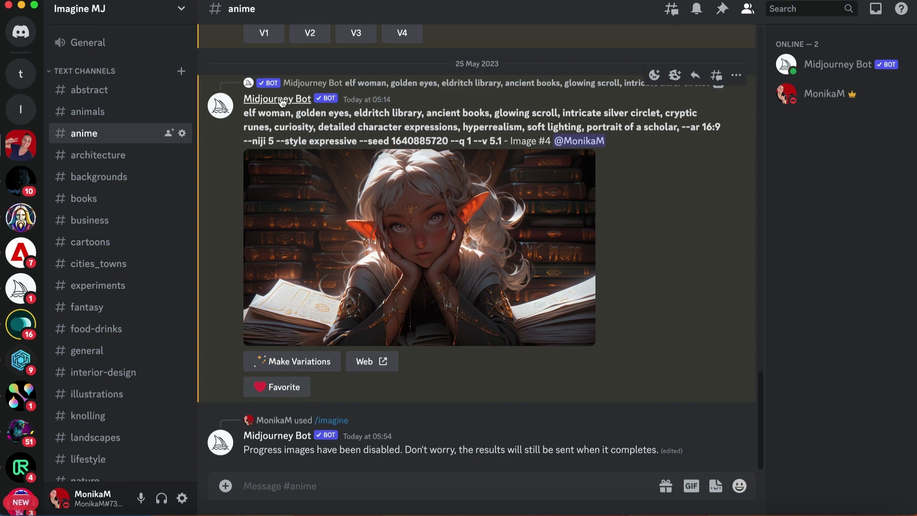
left_click(20, 289)
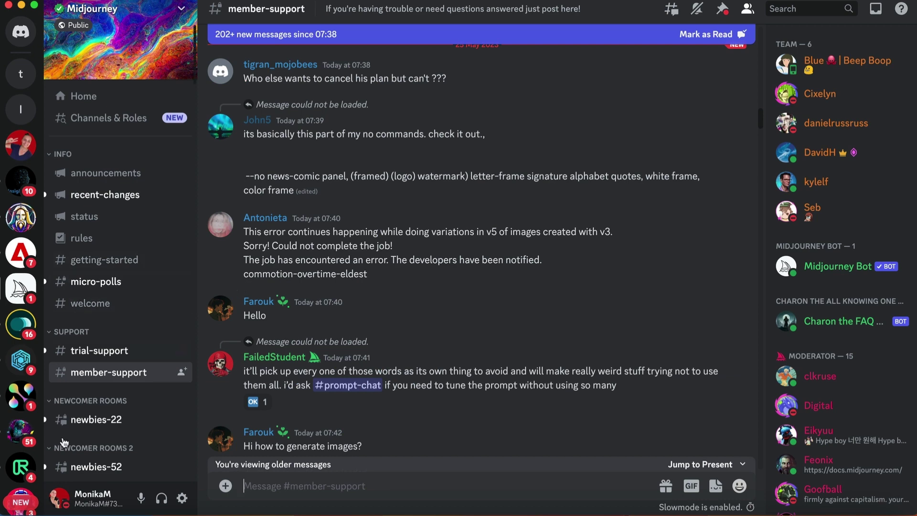
scroll(93, 415, "down", 2)
left_click(93, 330)
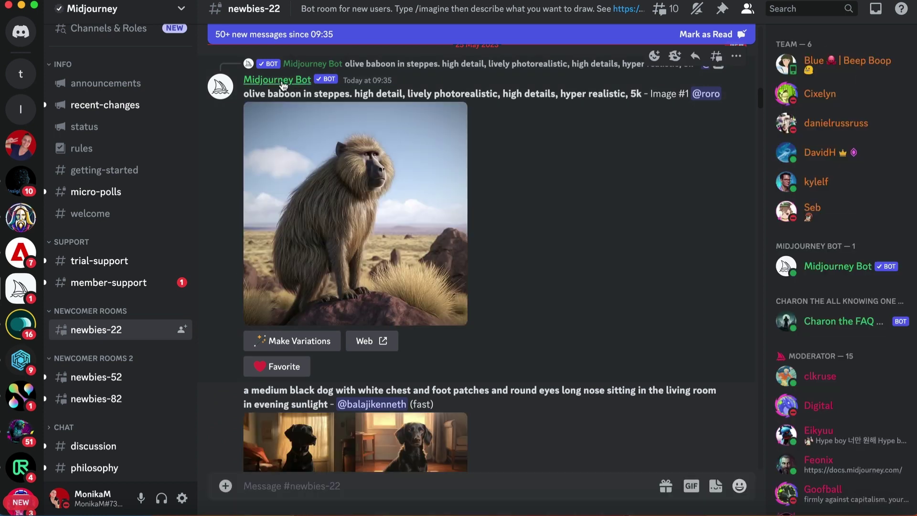
left_click(282, 80)
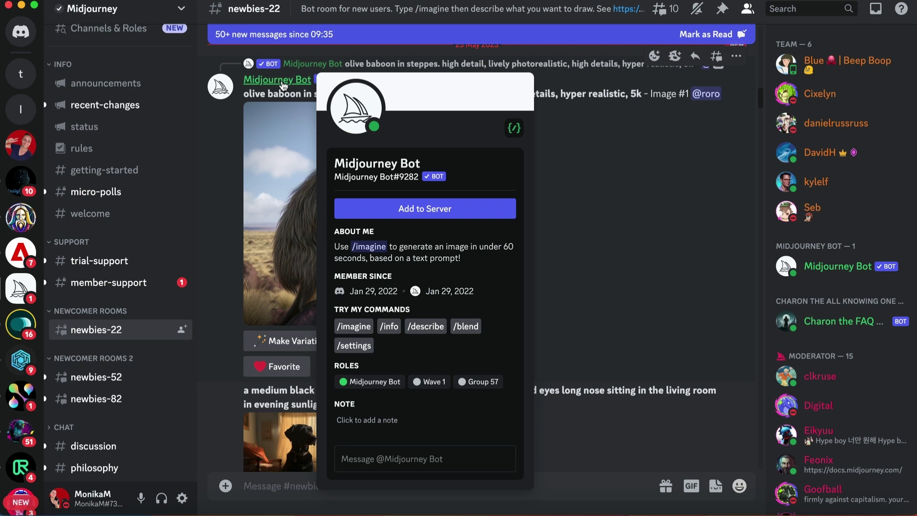
- Add the Midjourney Bot to the test server, authorise its permissions with the human check, and go to the test server
left_click(430, 210)
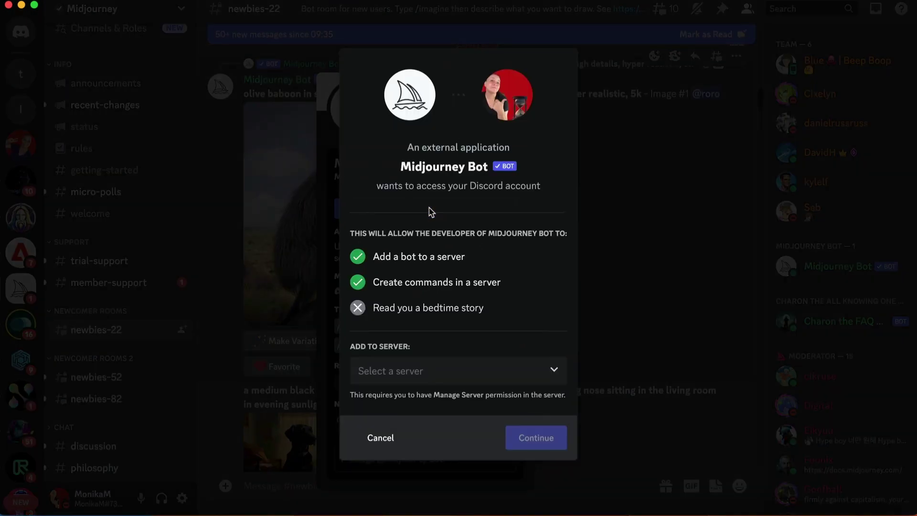
left_click(478, 372)
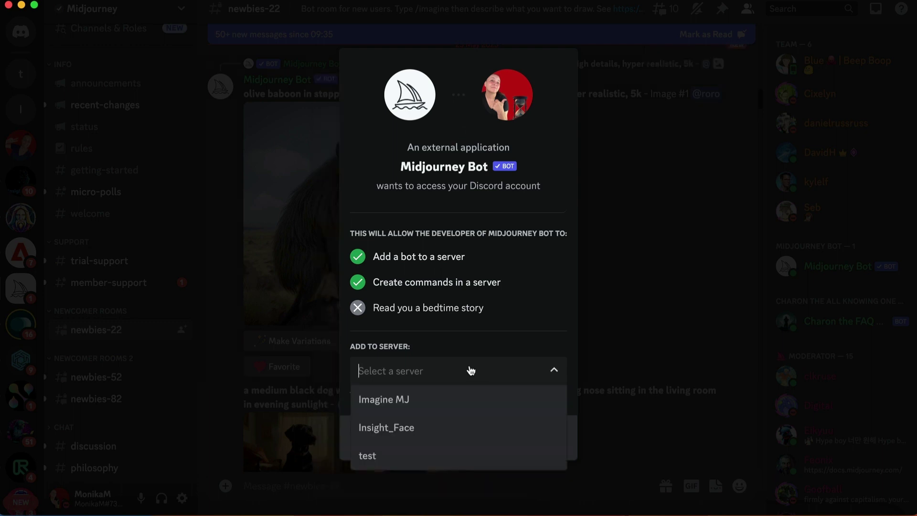
left_click(370, 457)
left_click(533, 438)
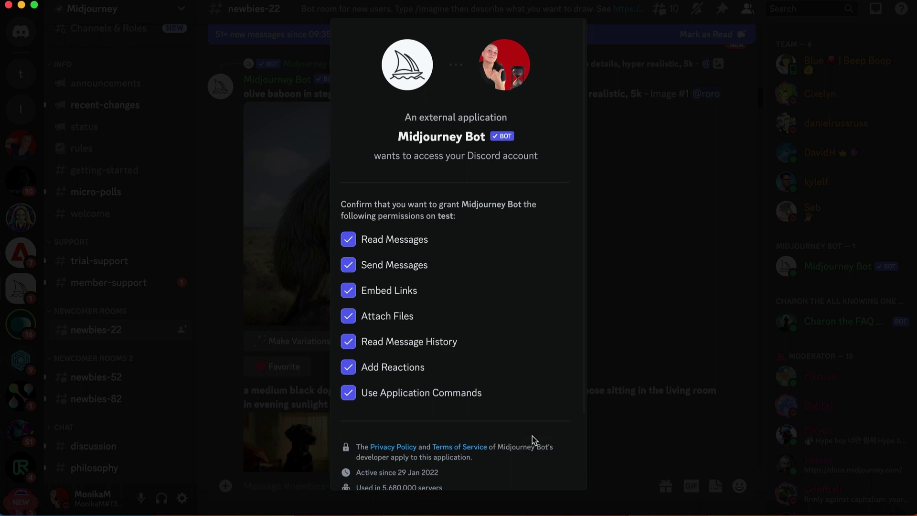
scroll(454, 268, "down", 3)
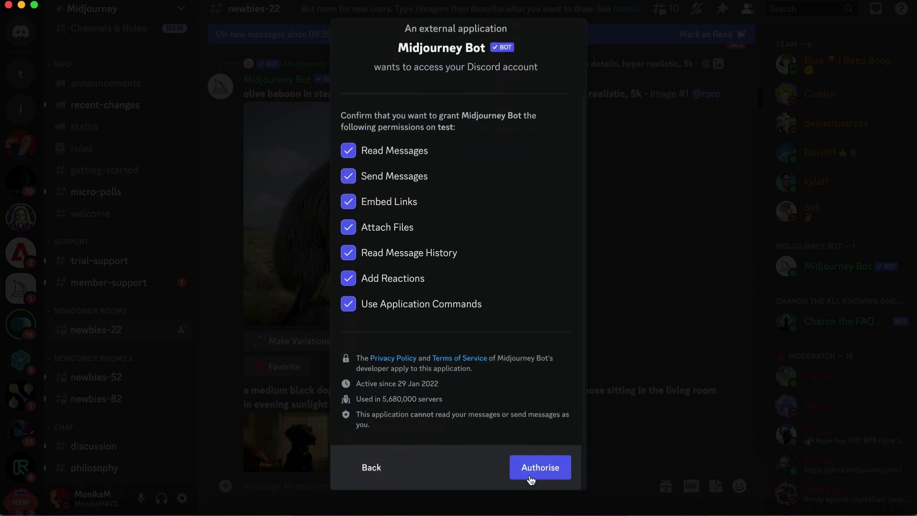
left_click(543, 468)
left_click(381, 309)
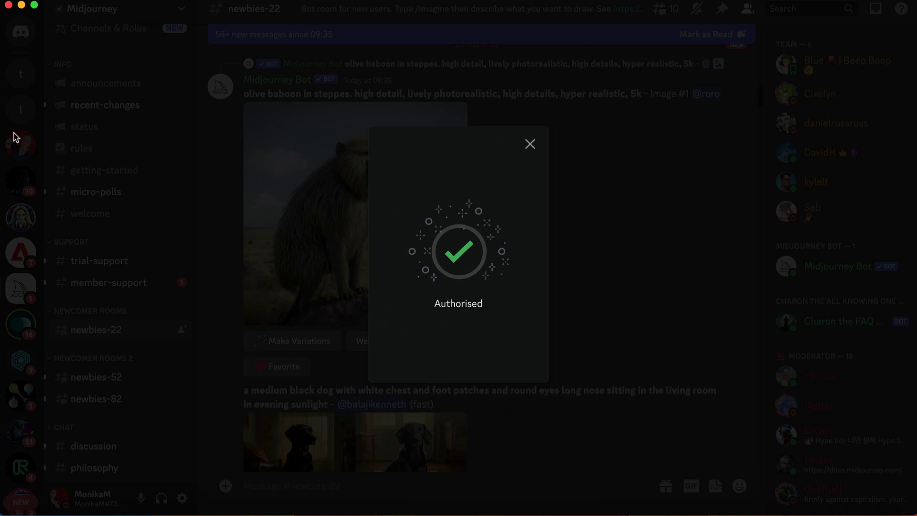
left_click(530, 144)
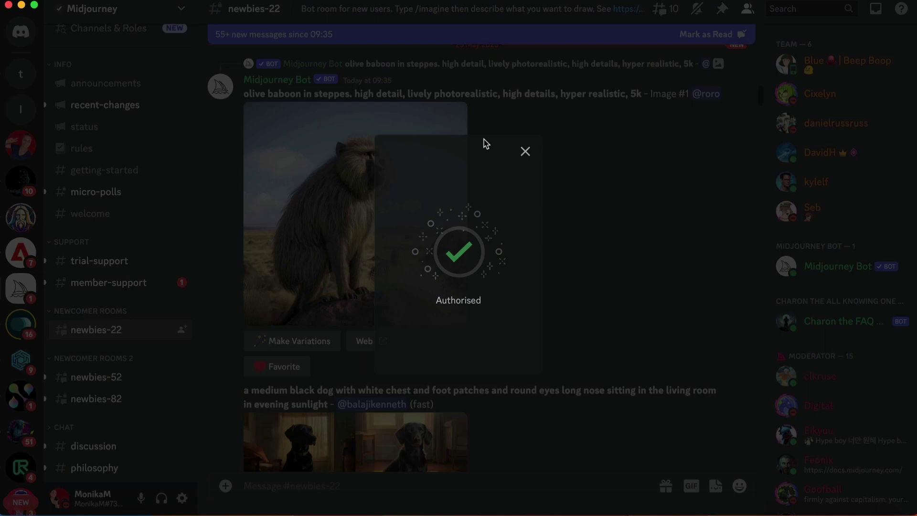
left_click(22, 76)
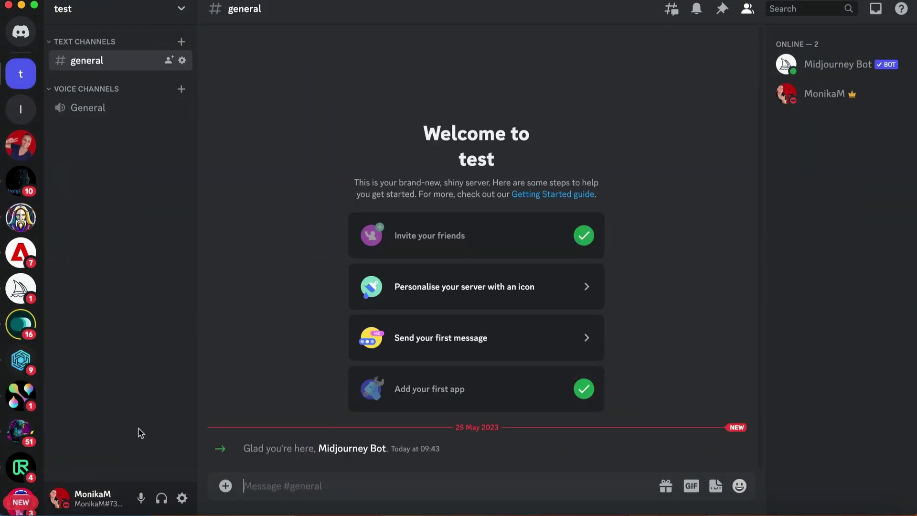
- Switch to Chrome and open the copied InsightFace bot authorisation link in a new tab
left_click(89, 510)
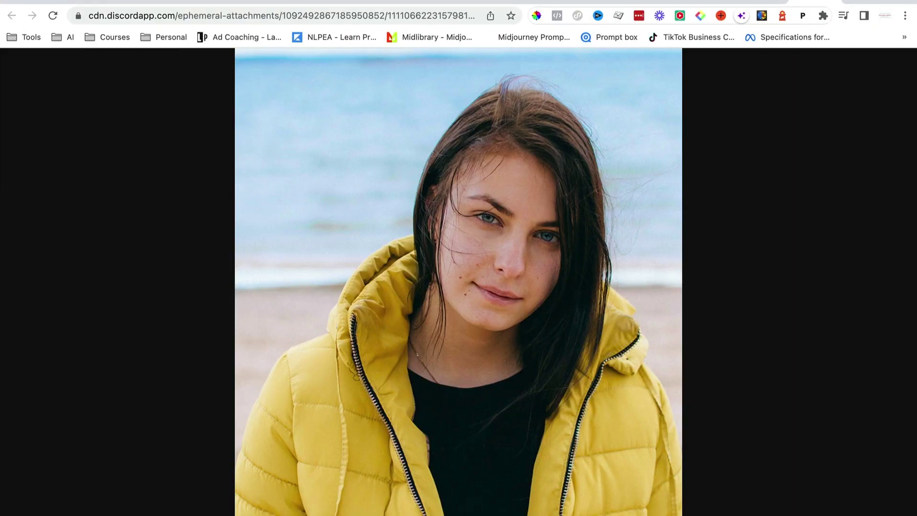
key("super+t")
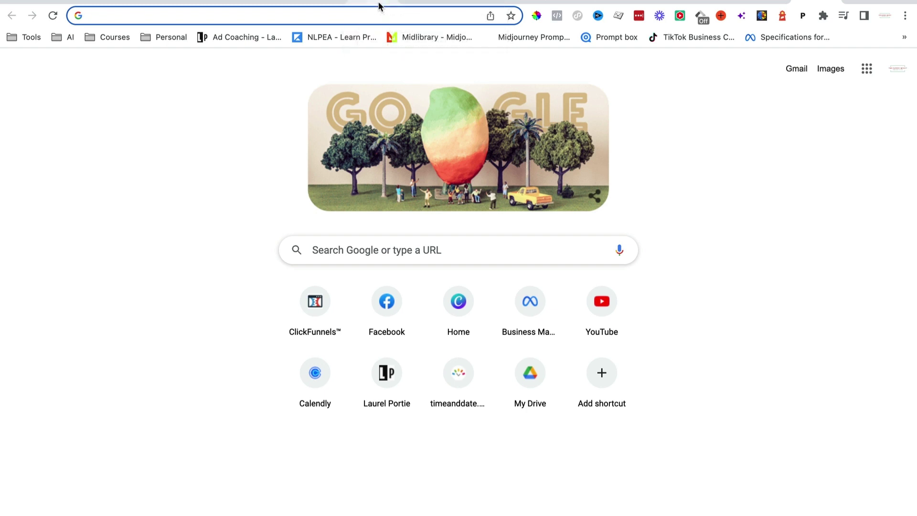
key("super+v")
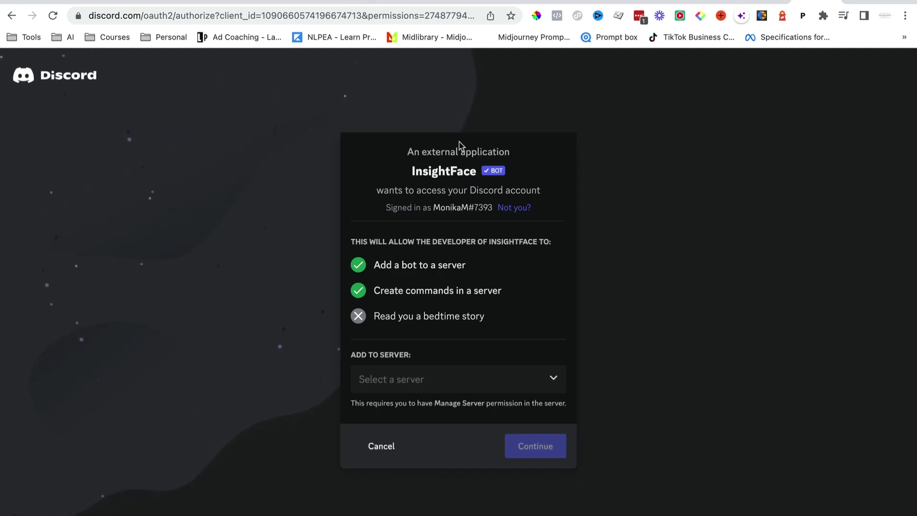
- Authorise the InsightFace bot for the test server, pass the human check, close the page and switch back to Discord
left_click(446, 385)
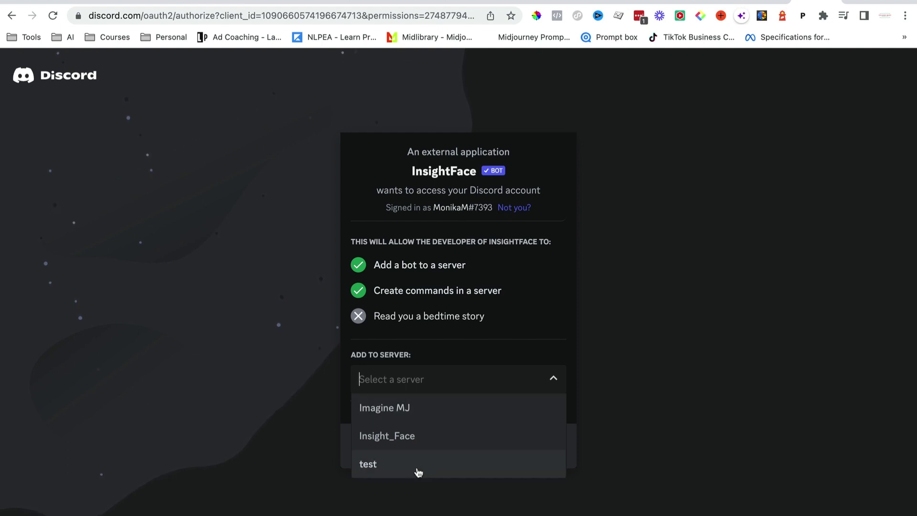
left_click(374, 471)
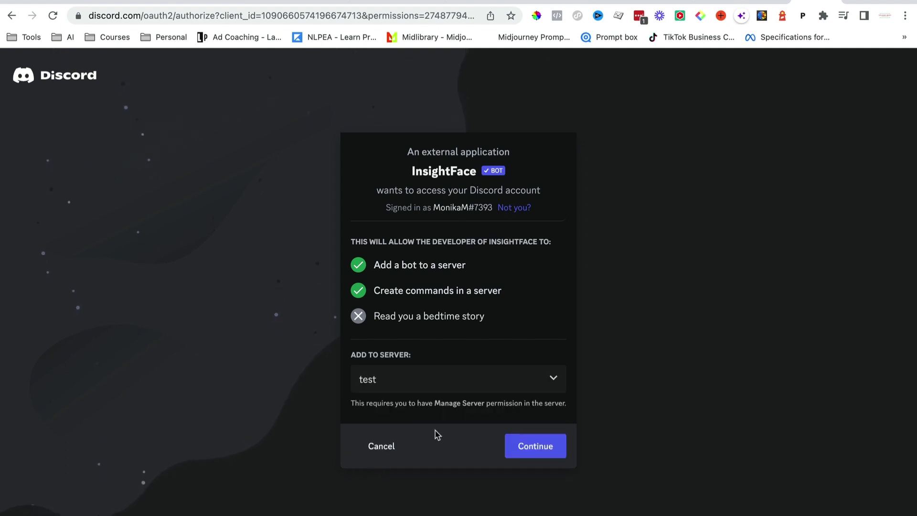
left_click(546, 448)
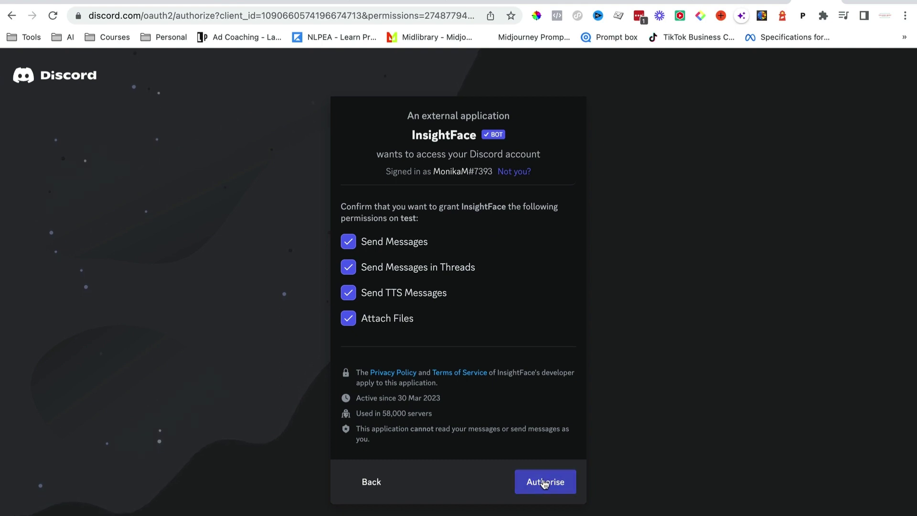
left_click(544, 484)
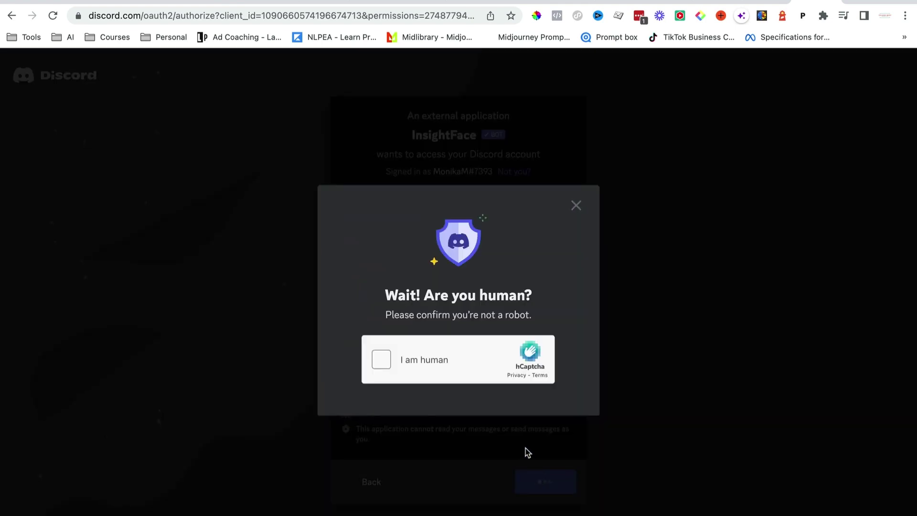
left_click(382, 360)
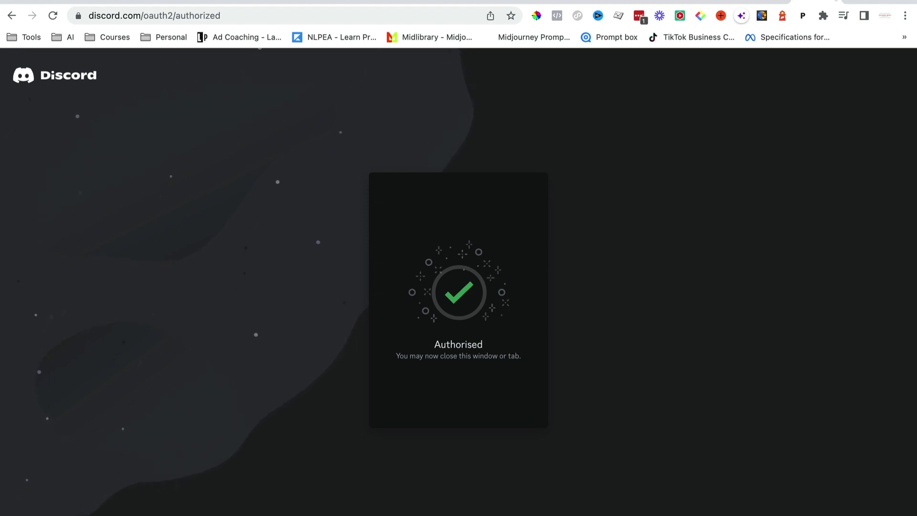
left_click(854, 6)
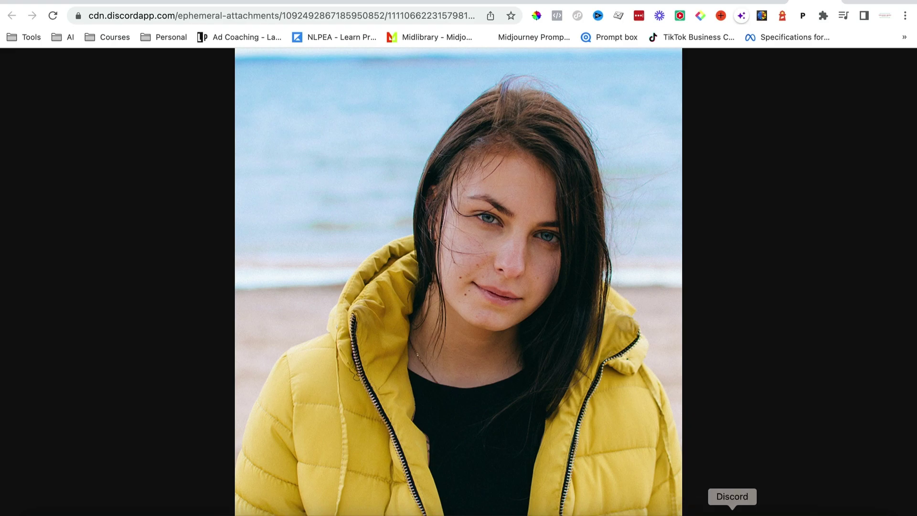
left_click(732, 514)
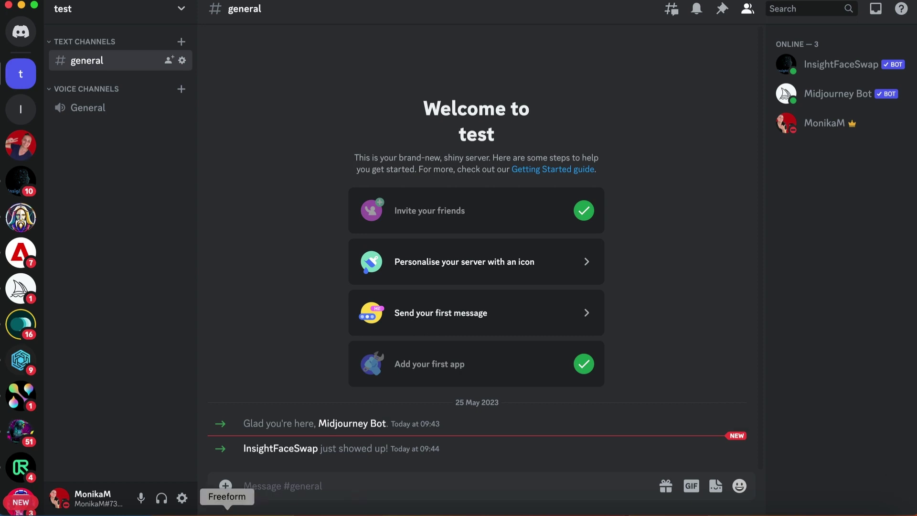
left_click(90, 511)
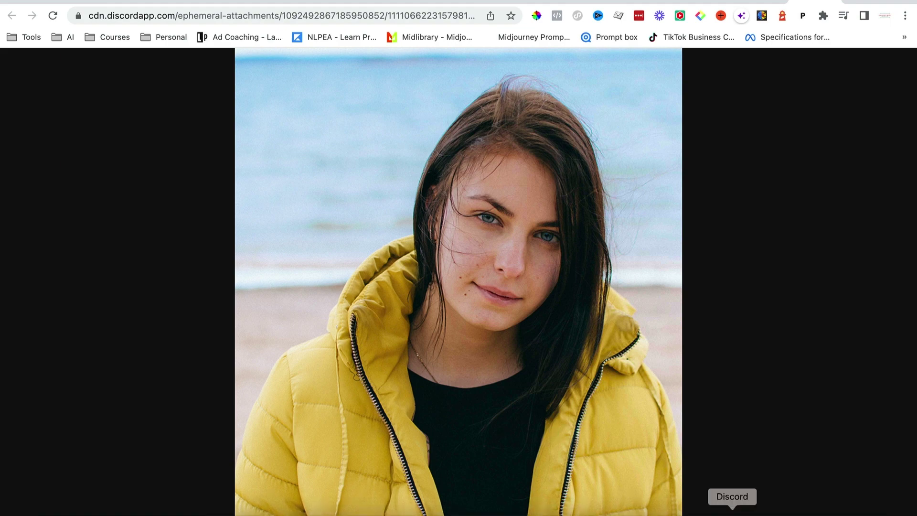
left_click(732, 510)
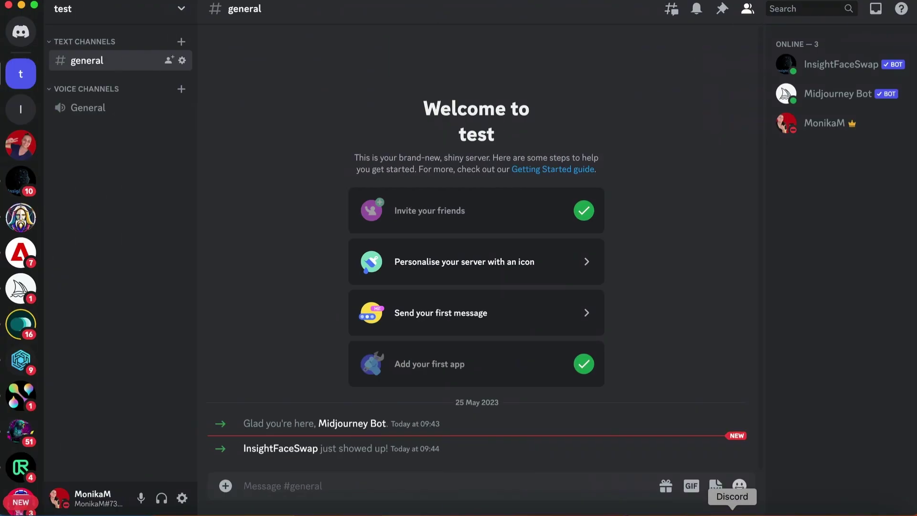
- Start a /saveid command in the test server's general channel and attach ocean-woman.png from Downloads as its image
left_click(265, 485)
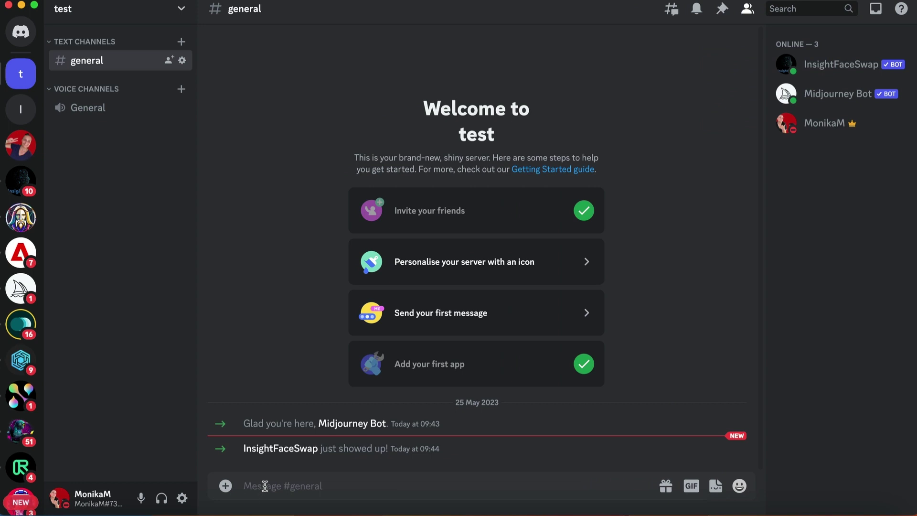
type("/")
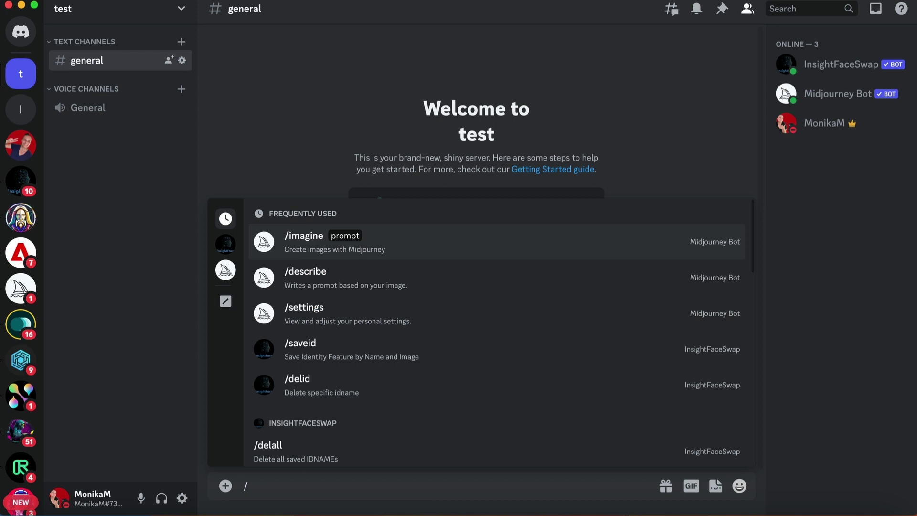
type("sav")
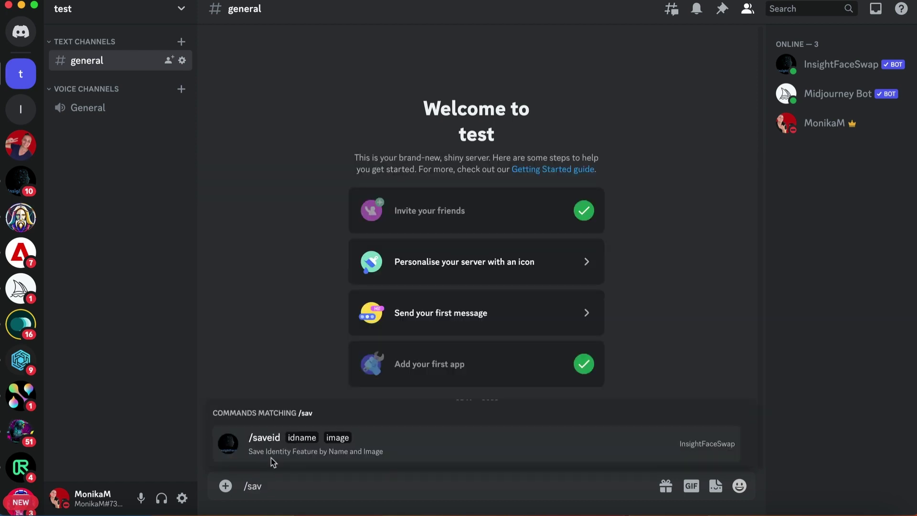
left_click(305, 443)
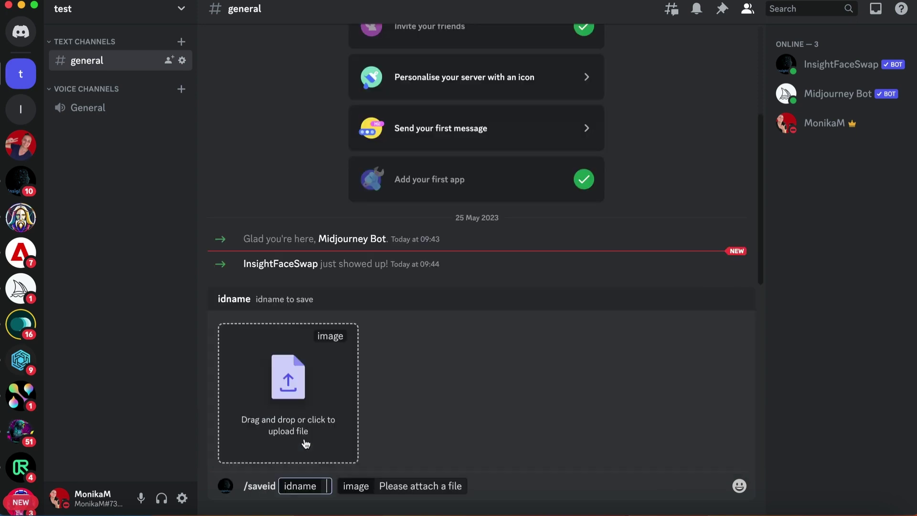
left_click(290, 382)
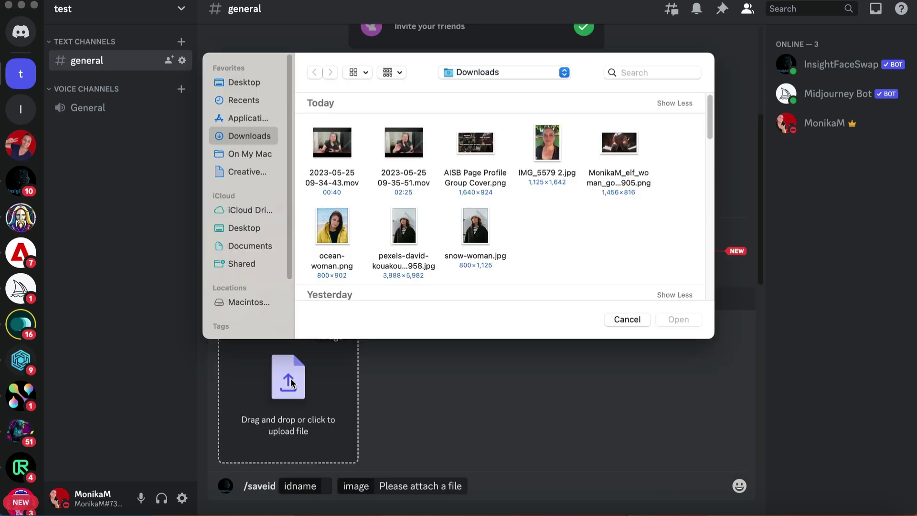
double_click(341, 250)
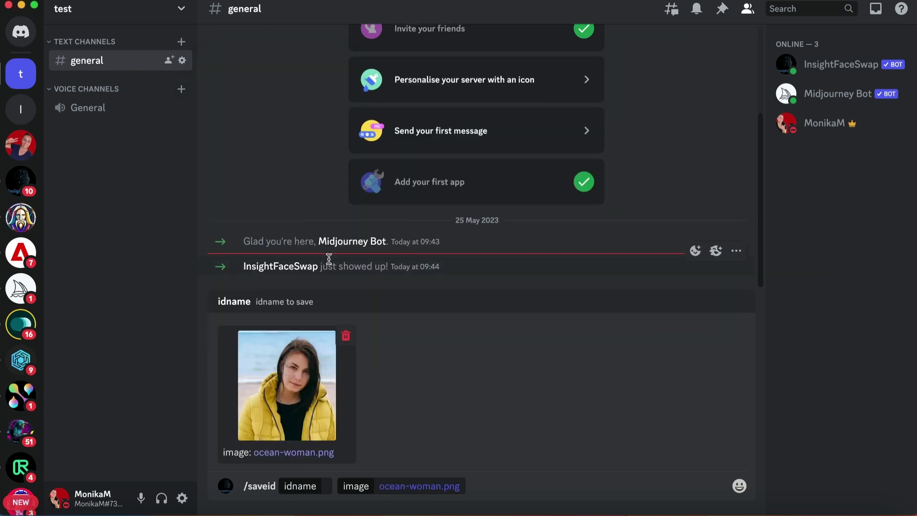
- Set the idname to yellow and send the /saveid command
left_click(325, 485)
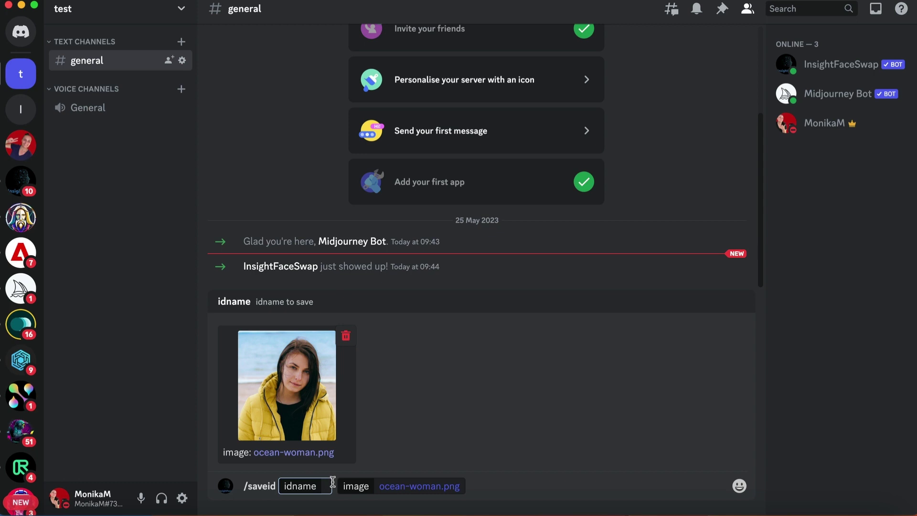
type("ye")
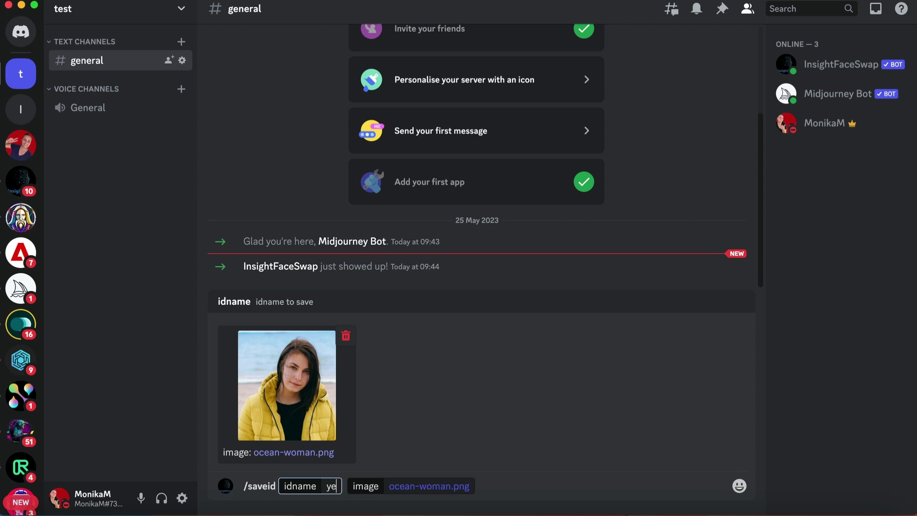
type("llow")
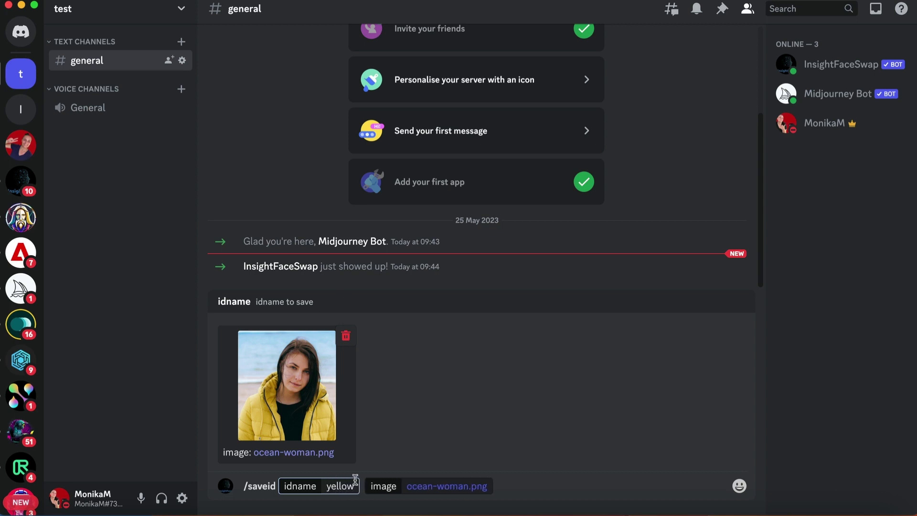
key("Return")
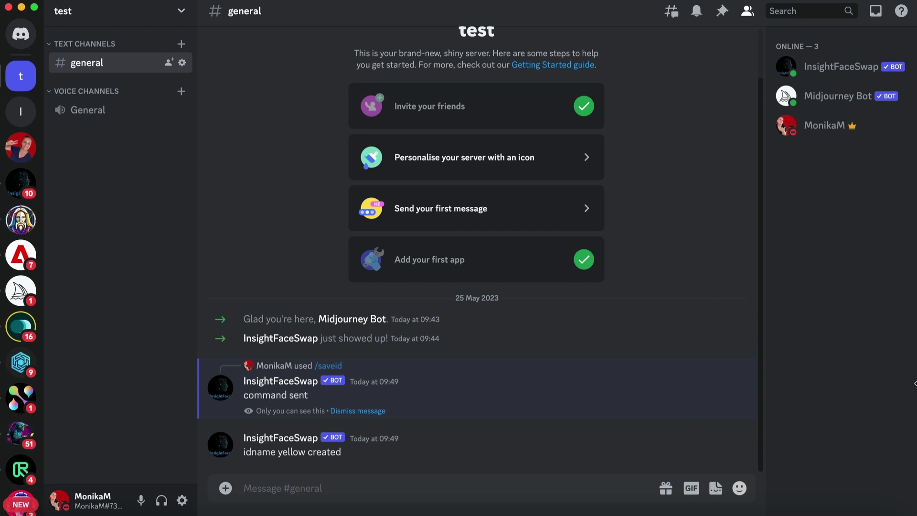
- Send an /imagine command with the prompt "portrait of wonder woman, fashion photography --ar 2:3 --seed 905220698"
left_click(520, 491)
type("/i")
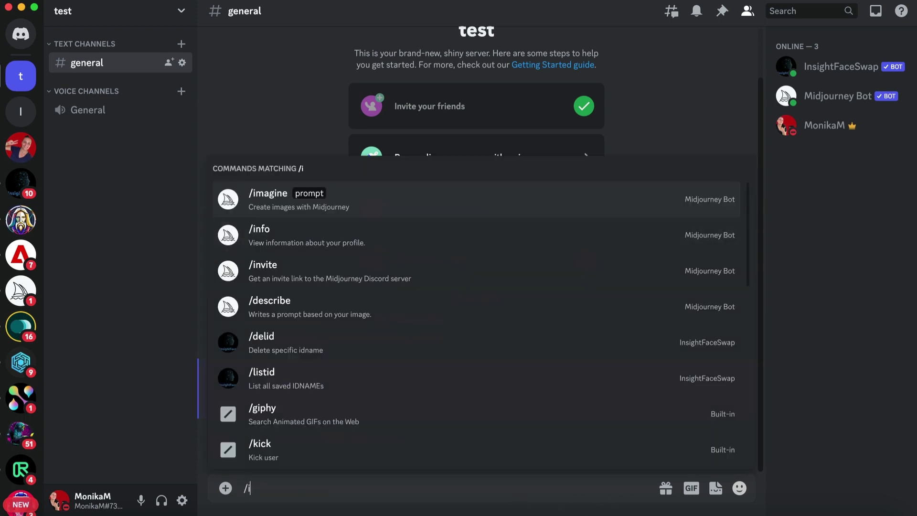
type("ma")
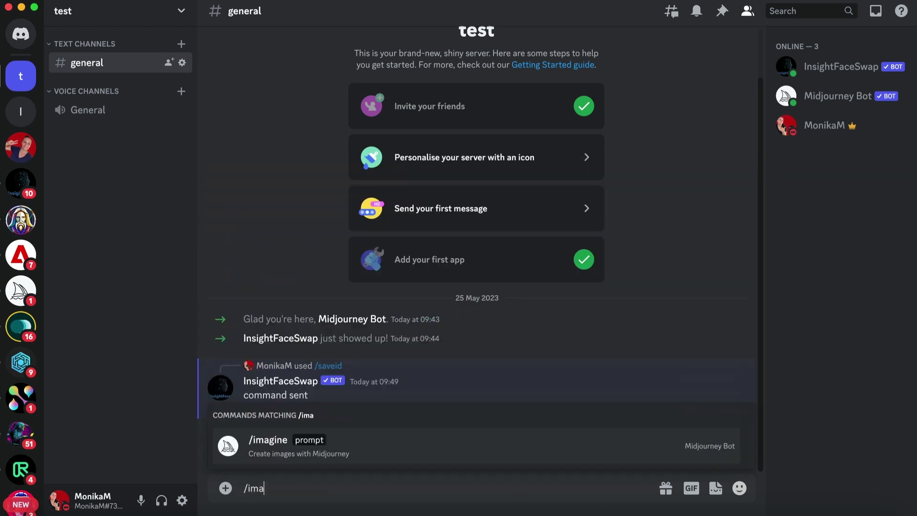
left_click(315, 442)
type("portrait of wonder woman, fashion photography --ar 2:3 --seed 905226698")
key("Return")
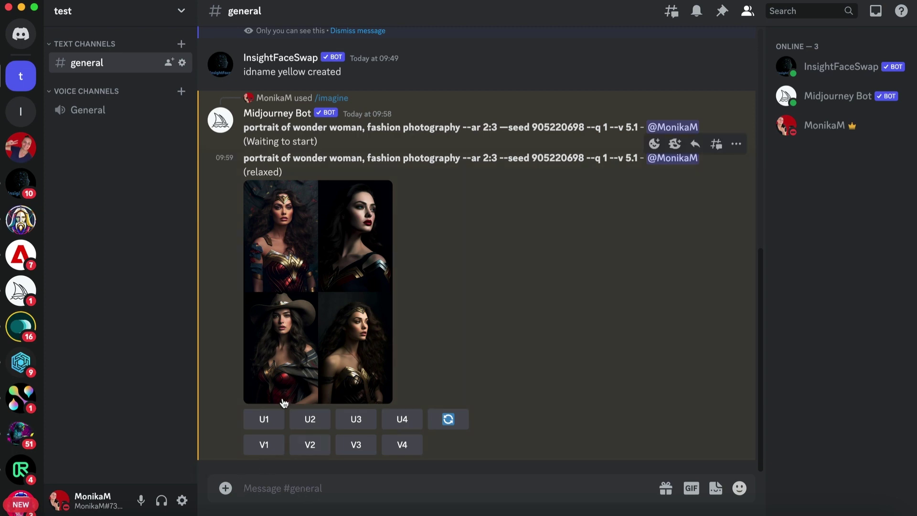
- View the generated Wonder Woman grid enlarged, close it, and upscale images 1 and 3
left_click(326, 300)
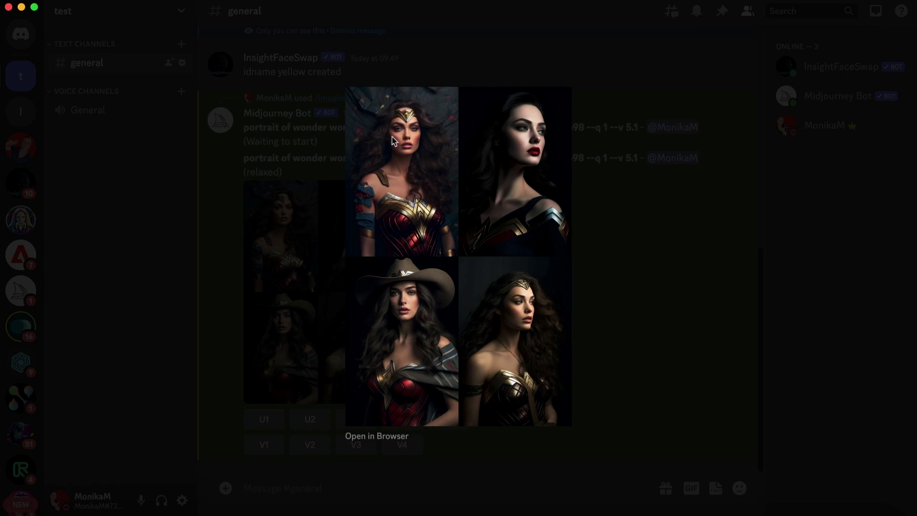
left_click(476, 477)
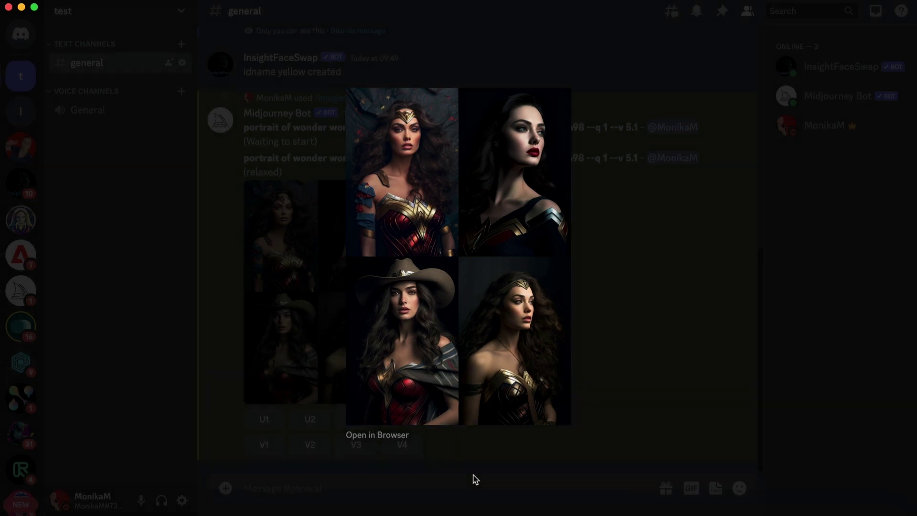
left_click(264, 425)
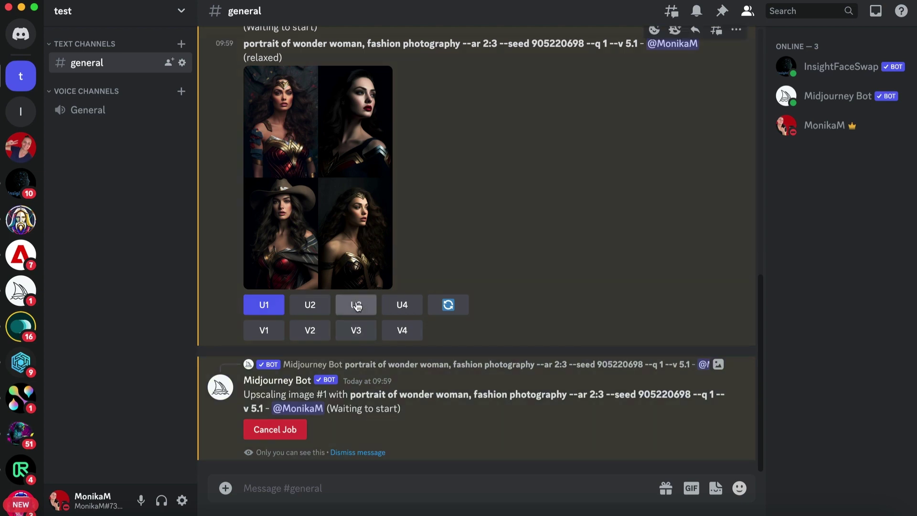
left_click(355, 305)
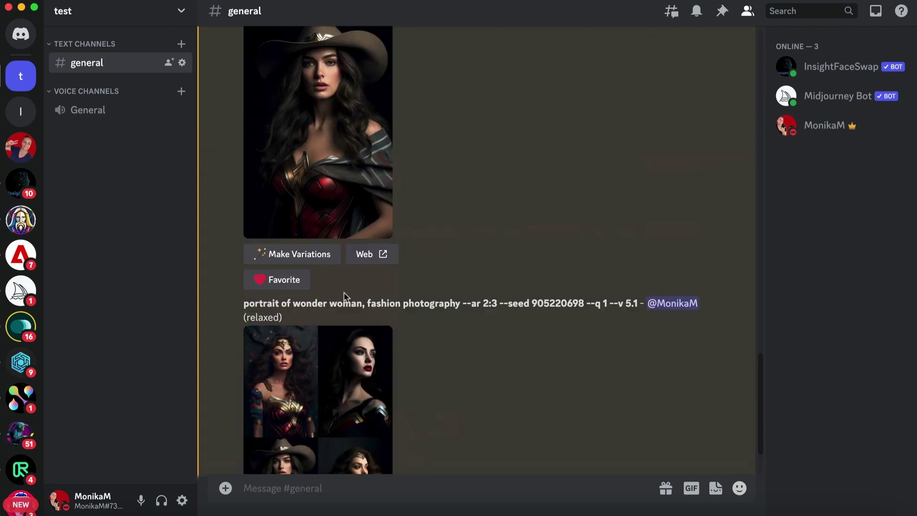
- Run the INSwapper app on the upscaled Image #1 of Wonder Woman with the tiara
scroll(372, 286, "up", 6)
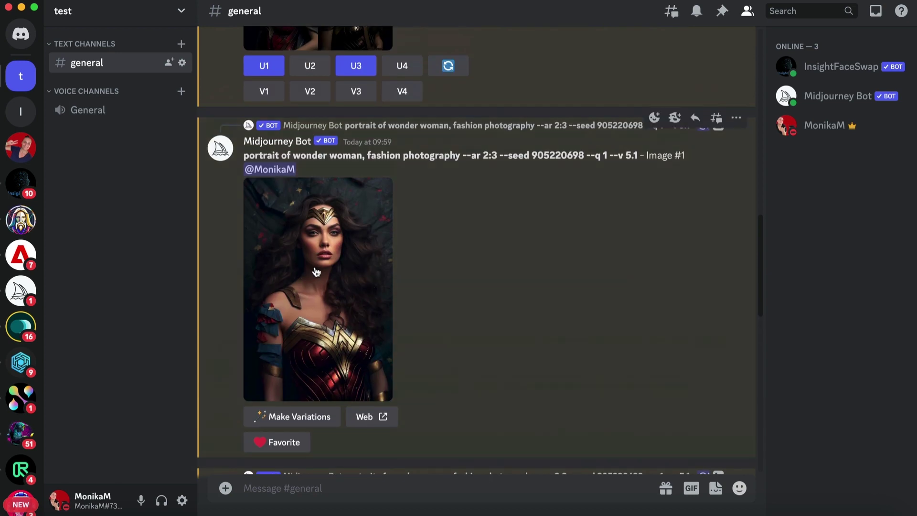
right_click(318, 272)
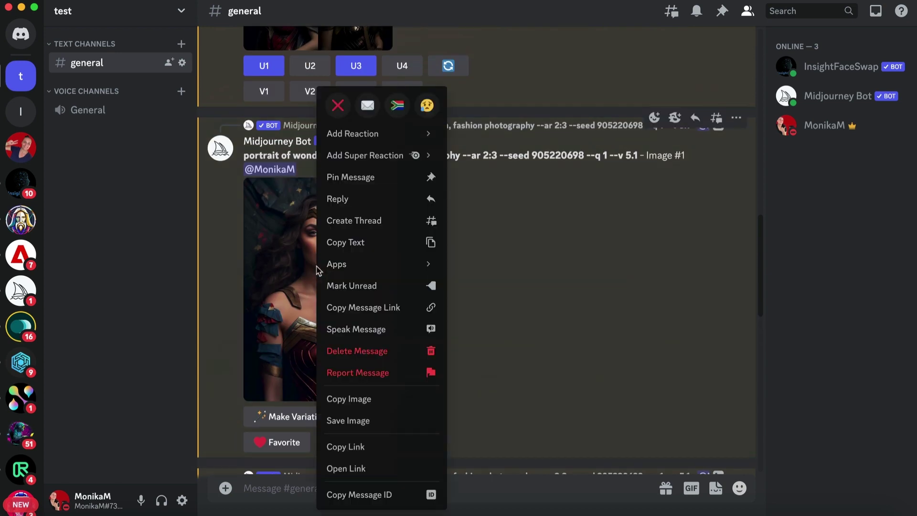
mouse_move(335, 270)
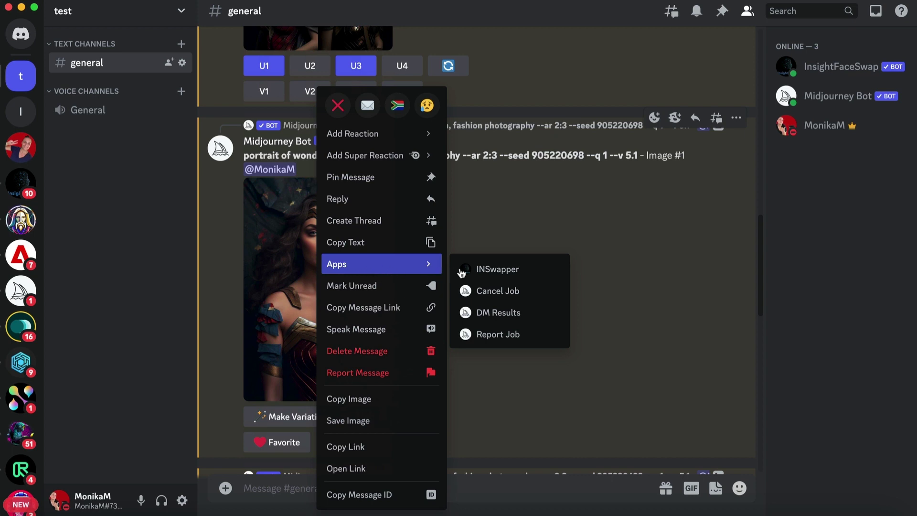
left_click(504, 270)
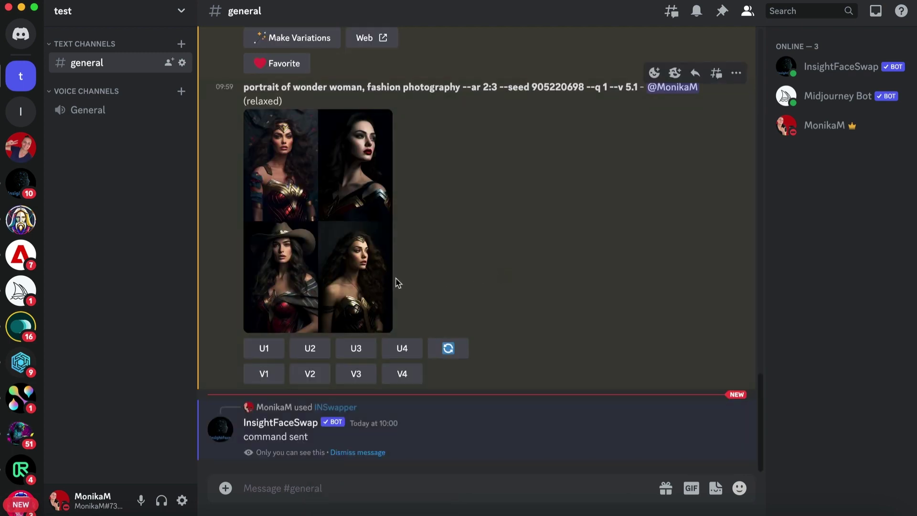
- Run the INSwapper app on the upscaled Image #3 of Wonder Woman in the hat
scroll(377, 286, "up", 5)
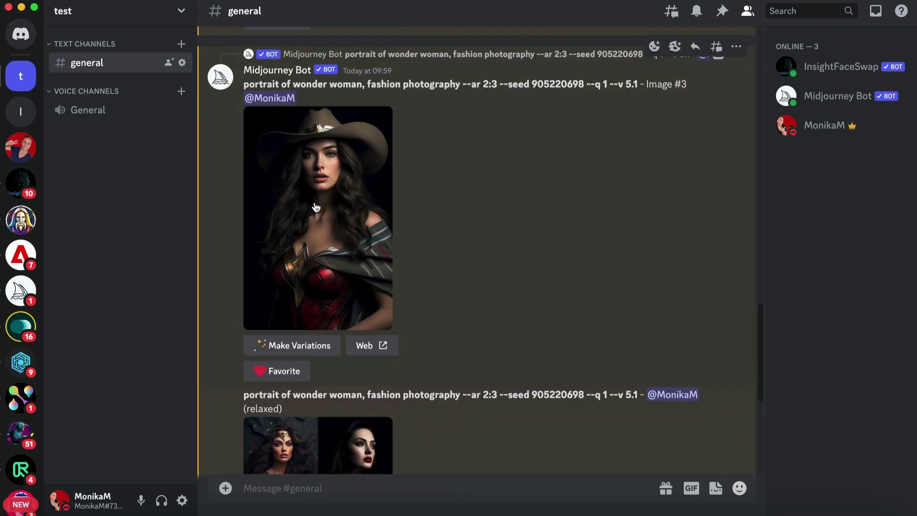
right_click(315, 207)
mouse_move(378, 262)
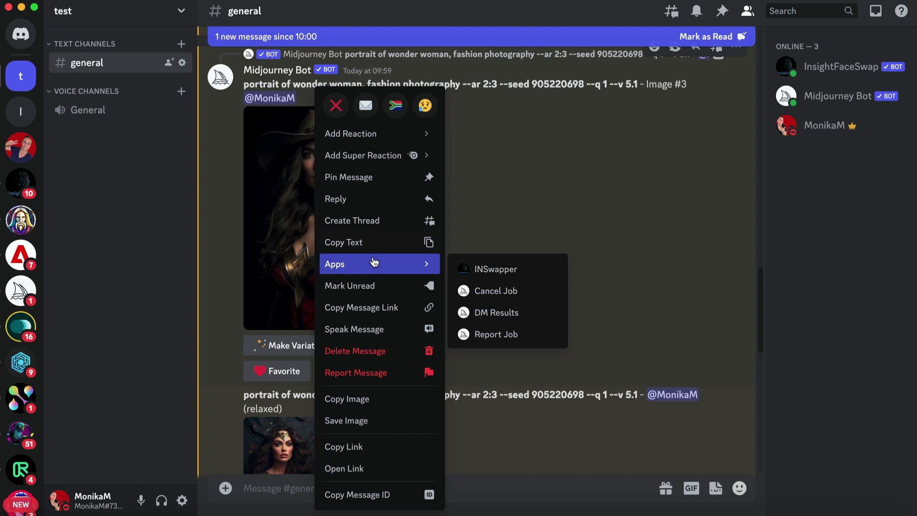
left_click(481, 269)
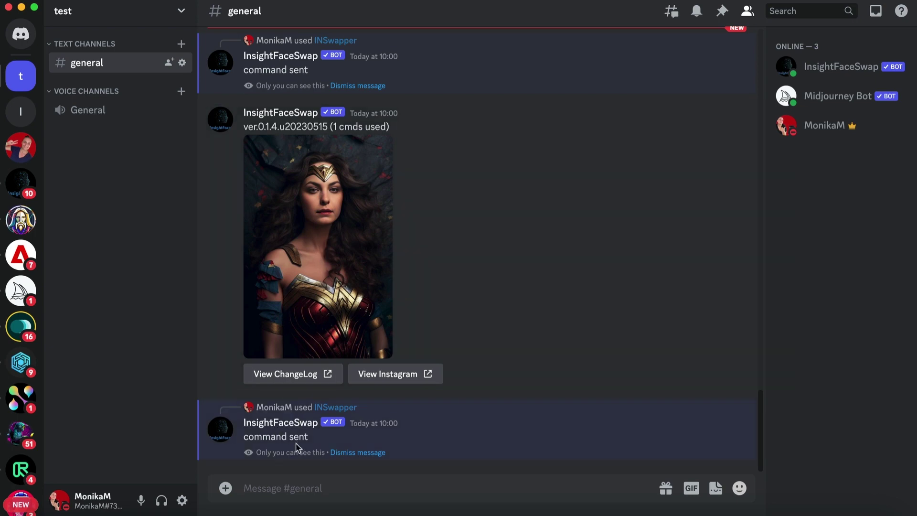
- Open the face-swapped tiara portrait in the browser, compare it with the ocean-woman.png source photo, and return to Discord
scroll(345, 247, "up", 6)
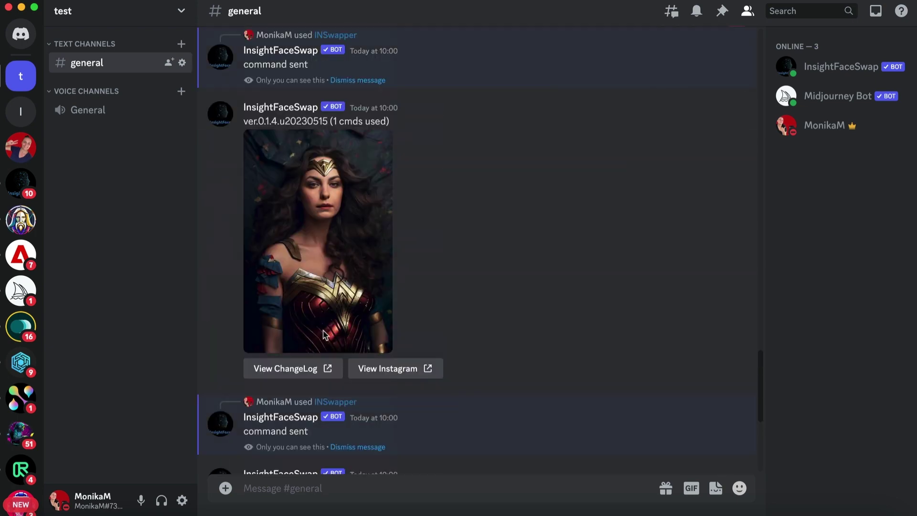
left_click(319, 231)
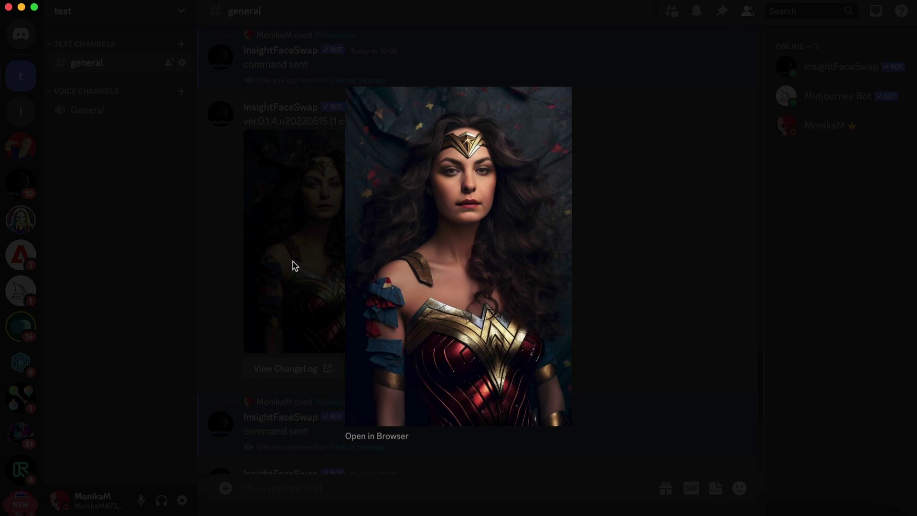
left_click(374, 436)
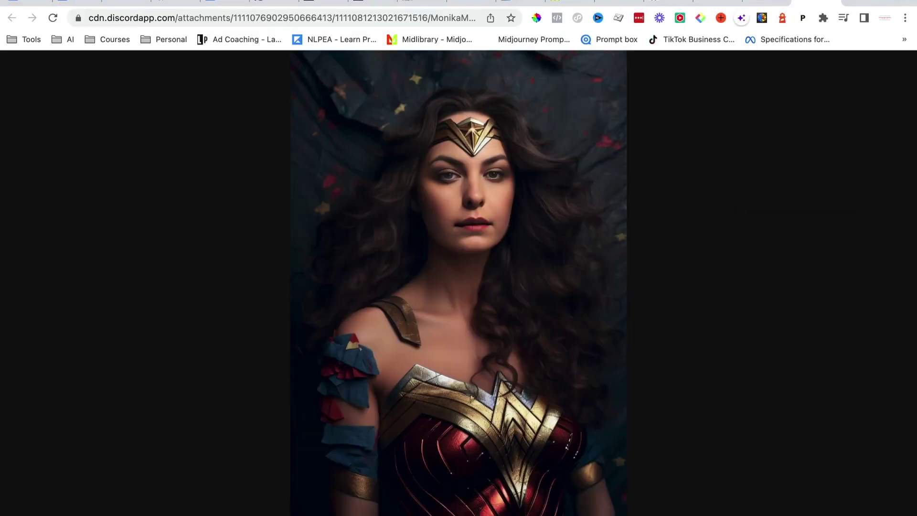
left_click(763, 3)
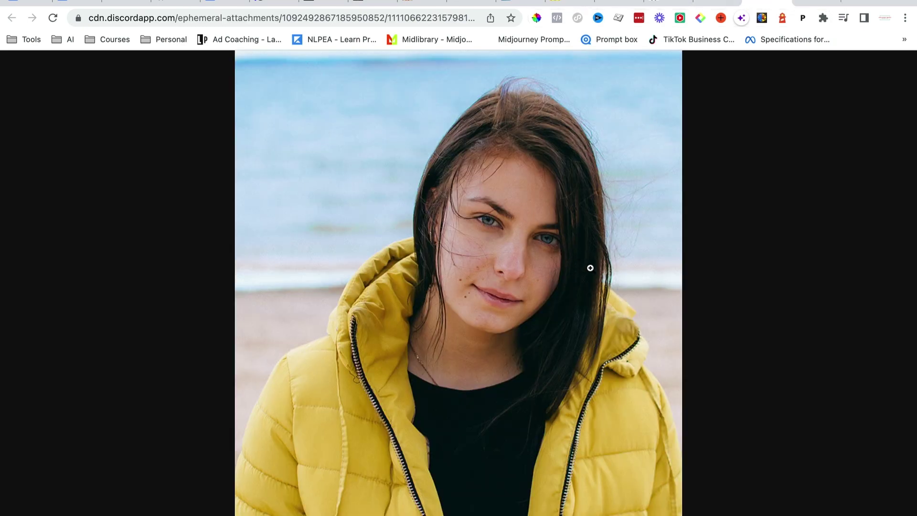
left_click(814, 2)
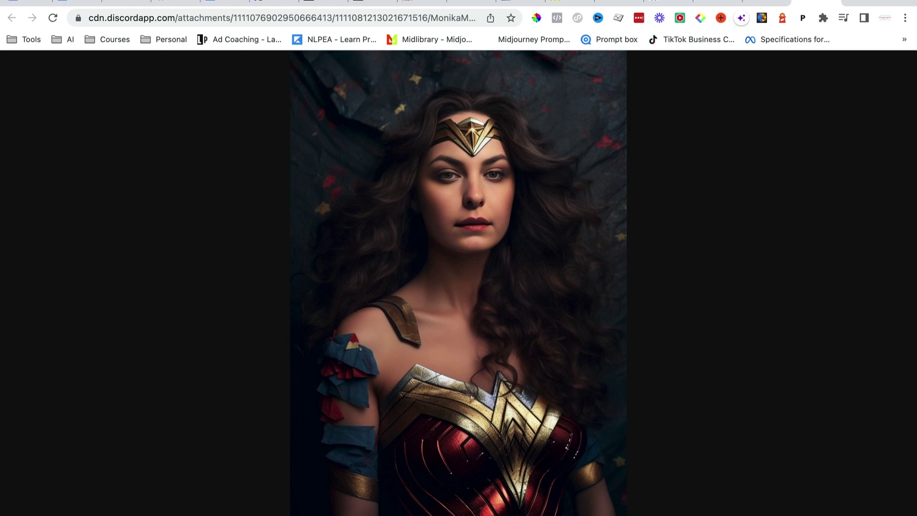
left_click(706, 510)
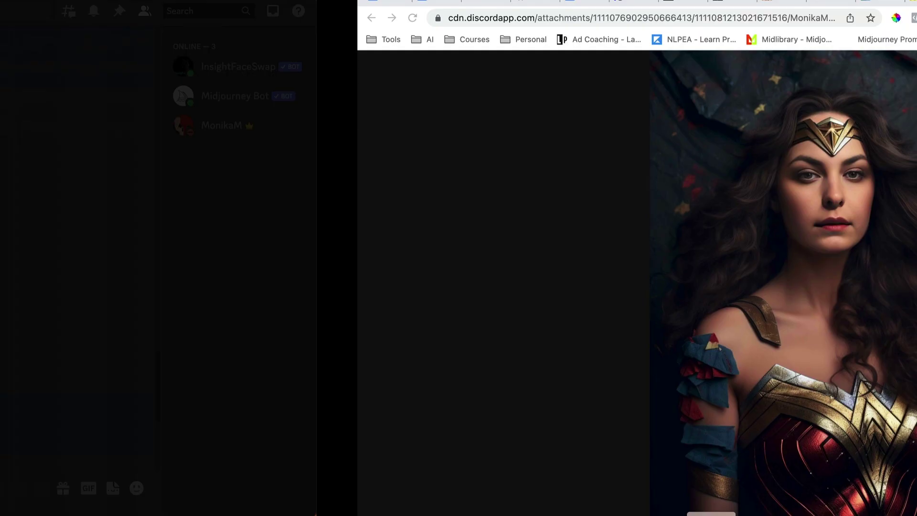
left_click(488, 471)
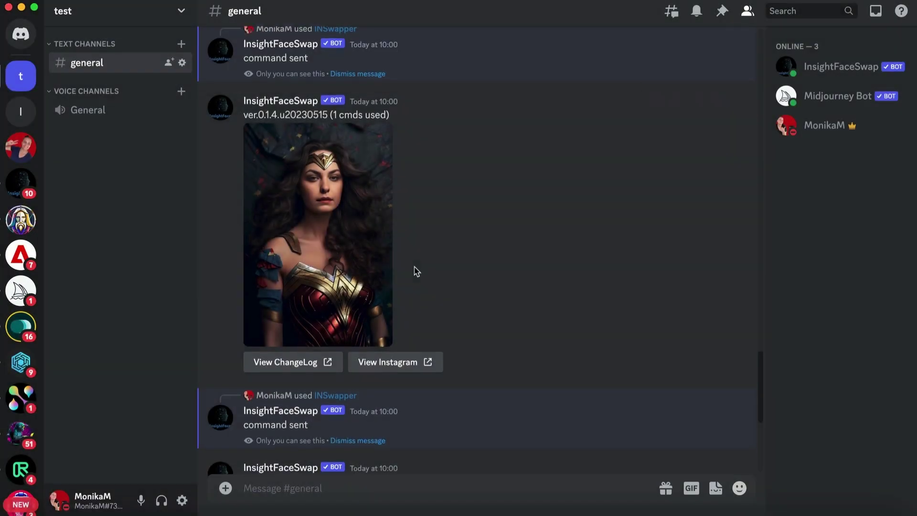
- Open the face-swapped hat portrait in the browser and compare it with the ocean-woman.png source photo
scroll(420, 272, "down", 5)
left_click(351, 305)
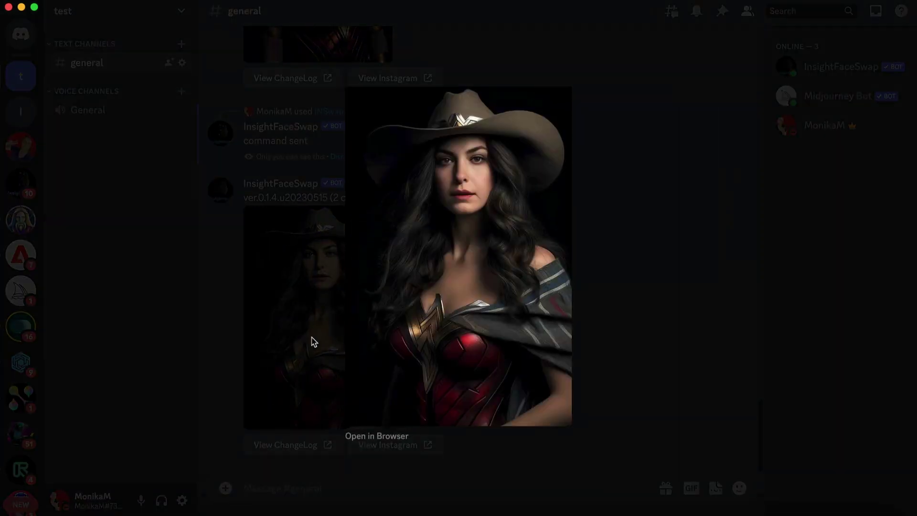
left_click(370, 436)
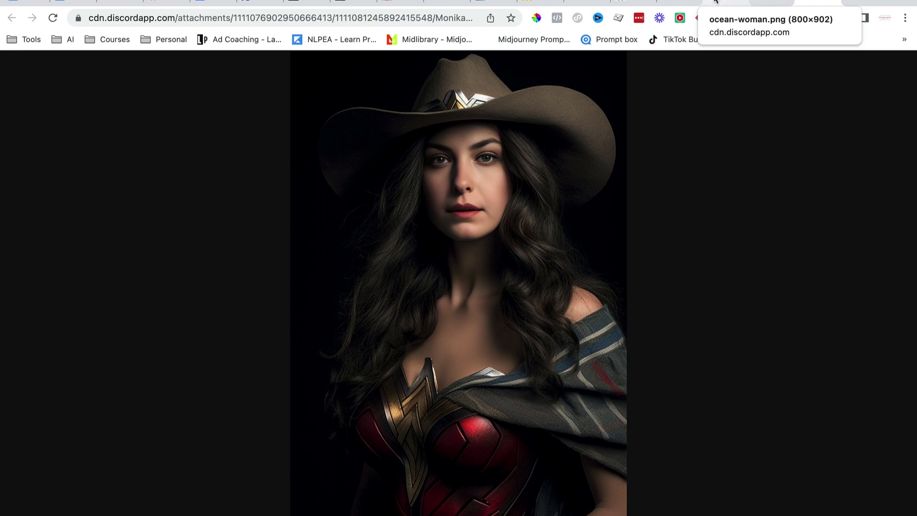
left_click(715, 1)
left_click(824, 1)
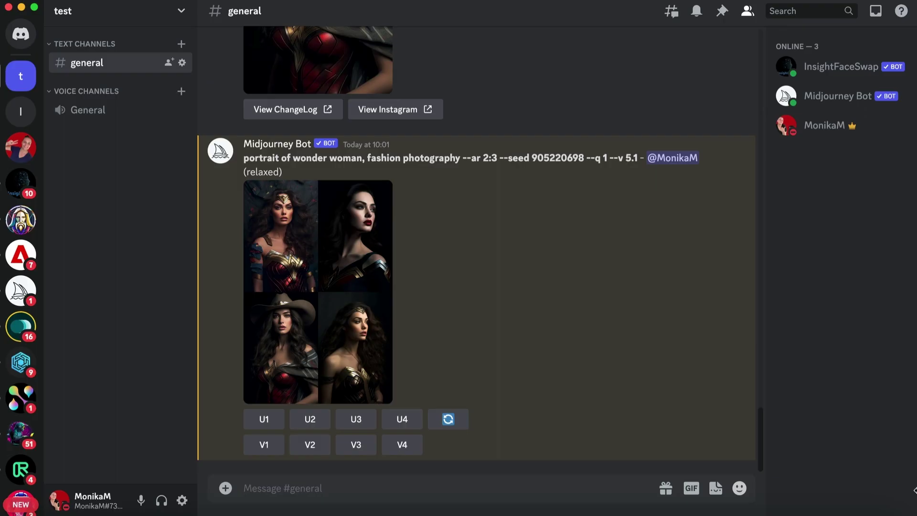
- Generate Midjourney images with /imagine and the prompt "a portrait of lara croft tomb raider, fashion photography --ar 2:3 --q 1 --v 5.1"
left_click(460, 485)
type("/ima")
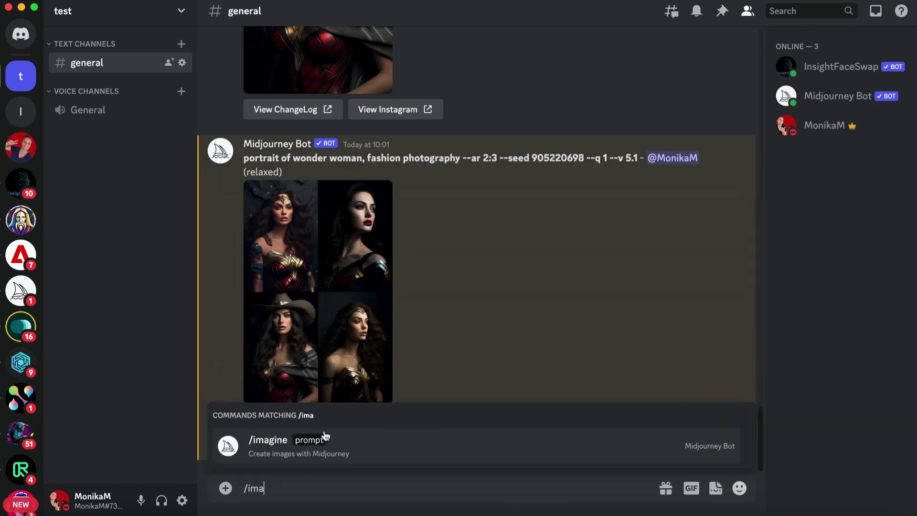
left_click(325, 435)
key("super+v")
key("Return")
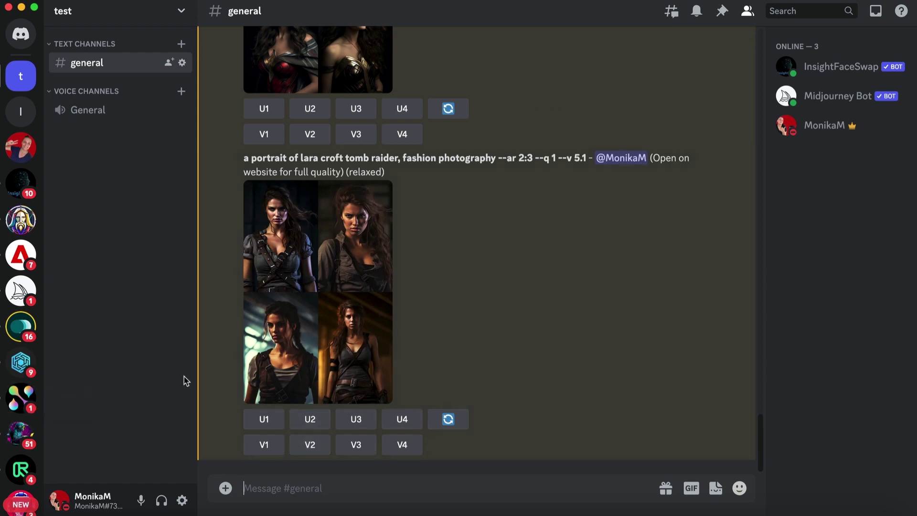
- Preview the Lara Croft image grid enlarged, then upscale its first and second images
left_click(295, 325)
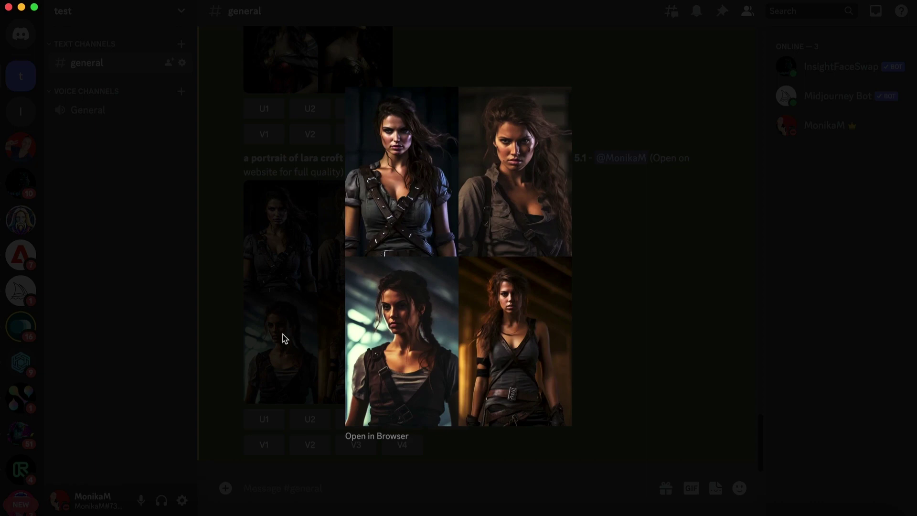
left_click(721, 370)
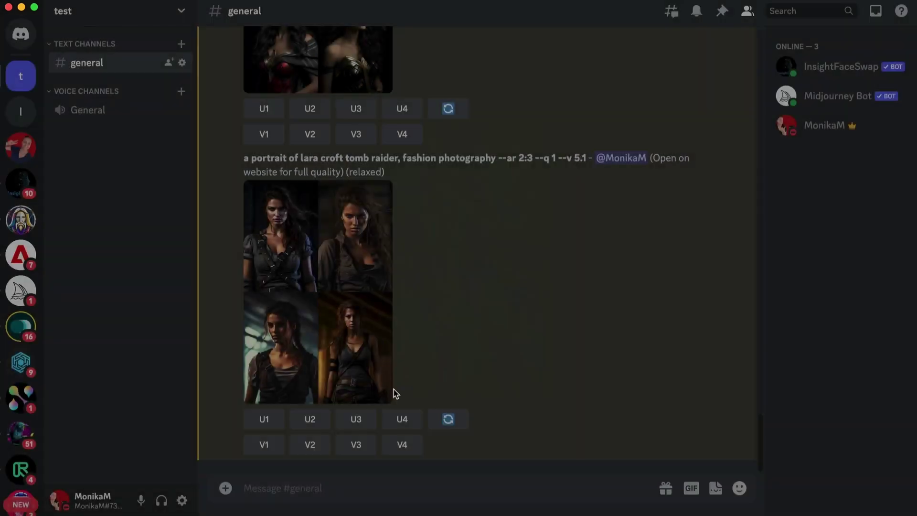
left_click(264, 419)
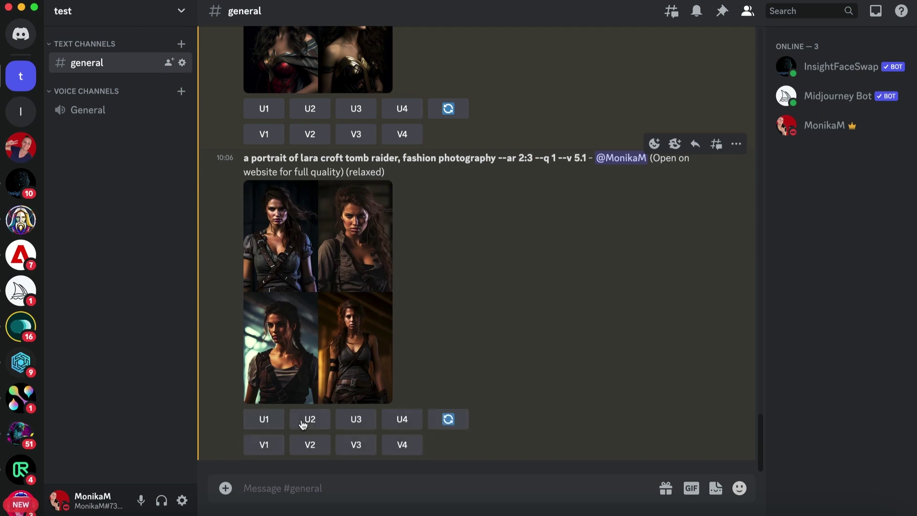
left_click(314, 308)
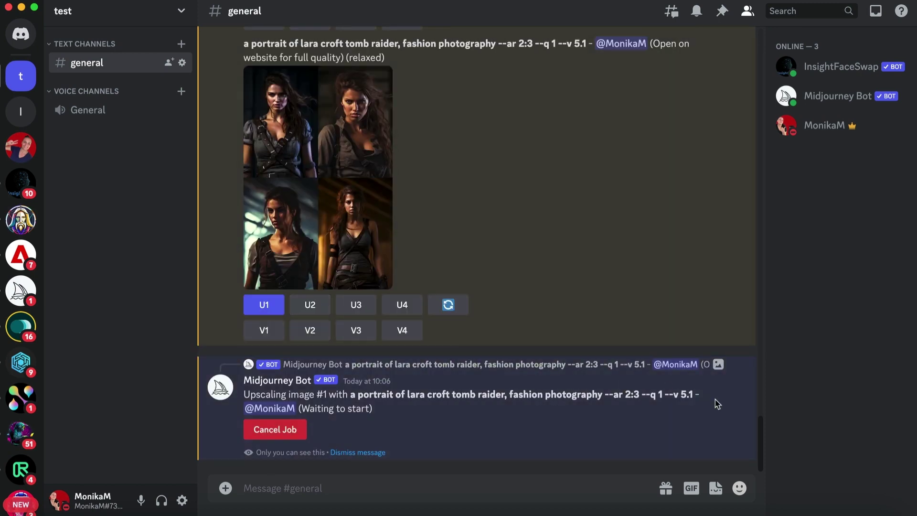
- Run the INSwapper app on the upscaled Image #1 of Lara Croft with the crossed harness straps
right_click(330, 230)
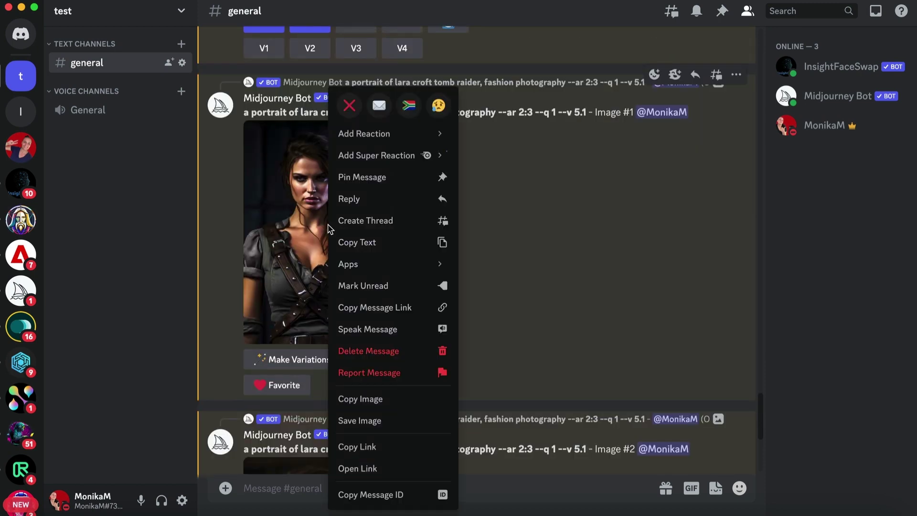
mouse_move(371, 263)
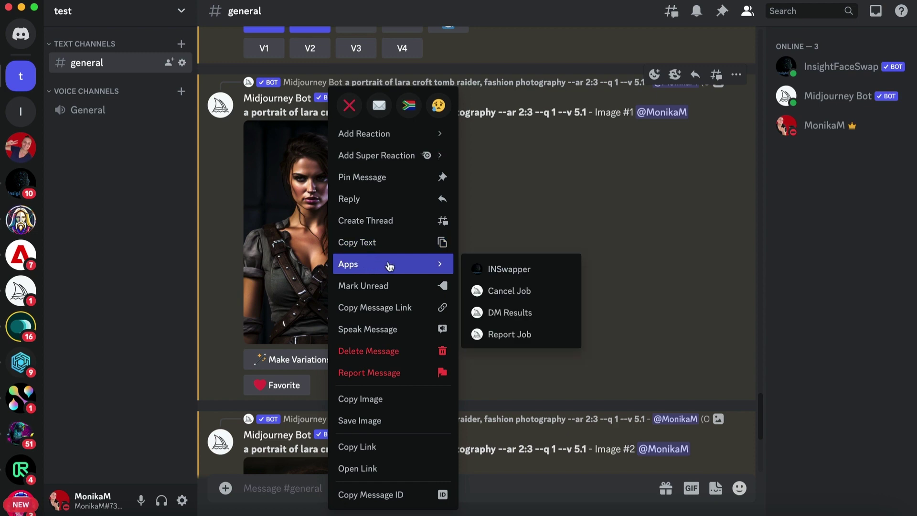
left_click(509, 270)
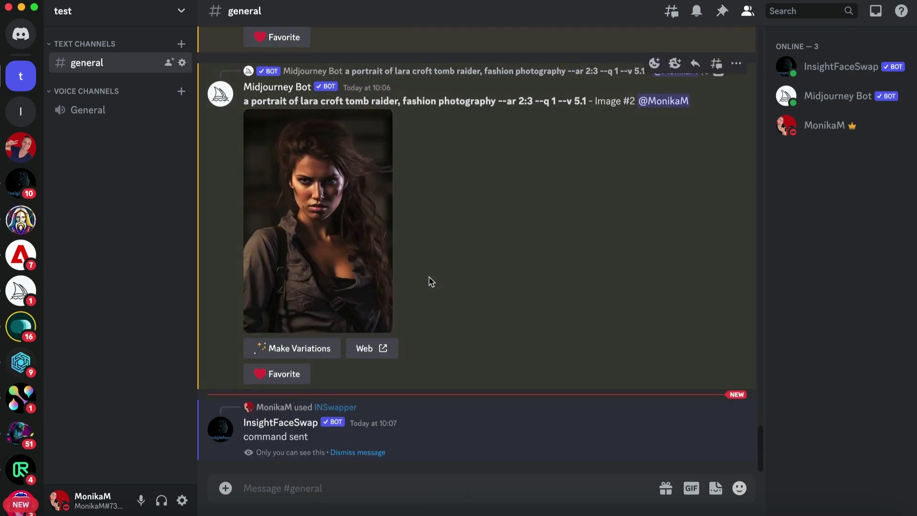
- Run the INSwapper app on the upscaled Image #2 of Lara Croft in the open-collared shirt
right_click(333, 233)
mouse_move(401, 264)
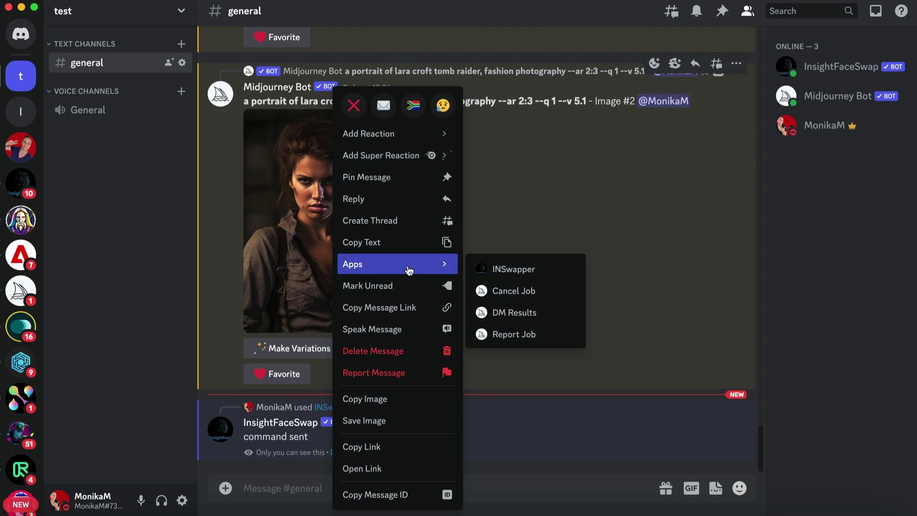
left_click(511, 275)
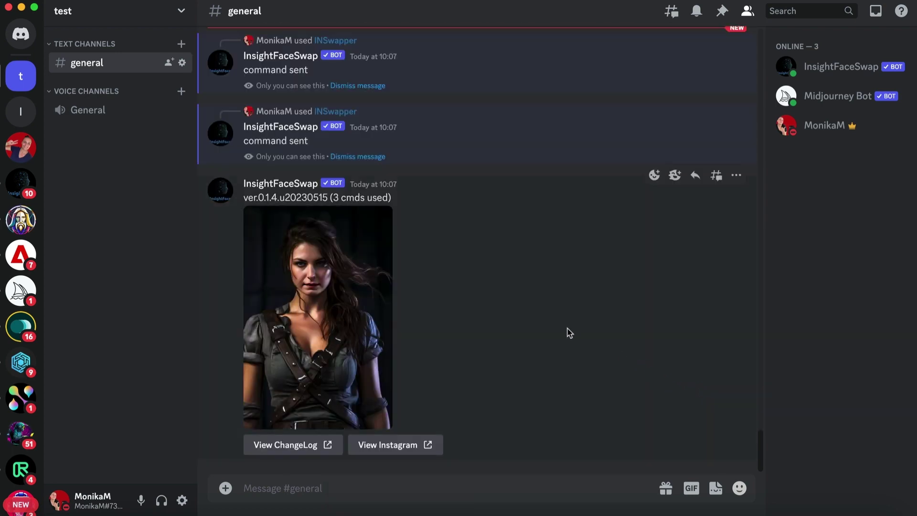
- Open the face-swapped harness portrait in the browser, compare it with the source photo and the tiara portrait, and return to Discord
left_click(351, 322)
left_click(365, 432)
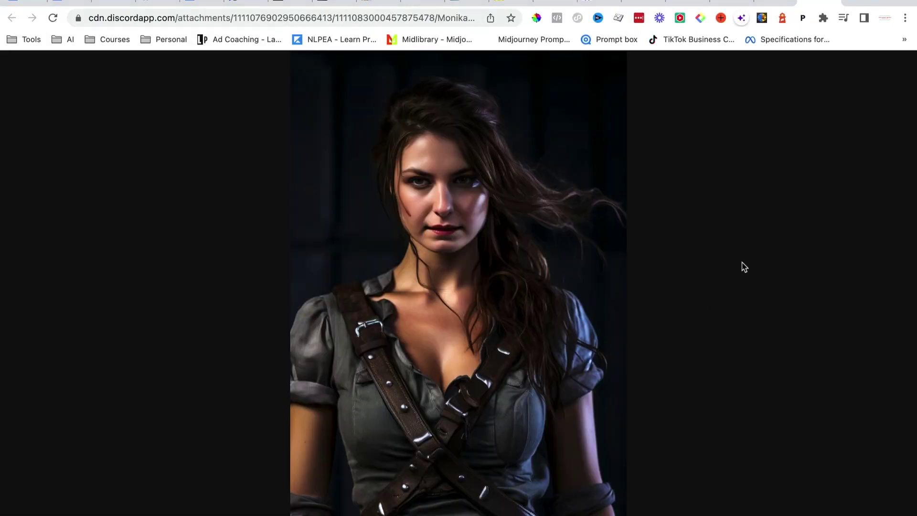
left_click(690, 2)
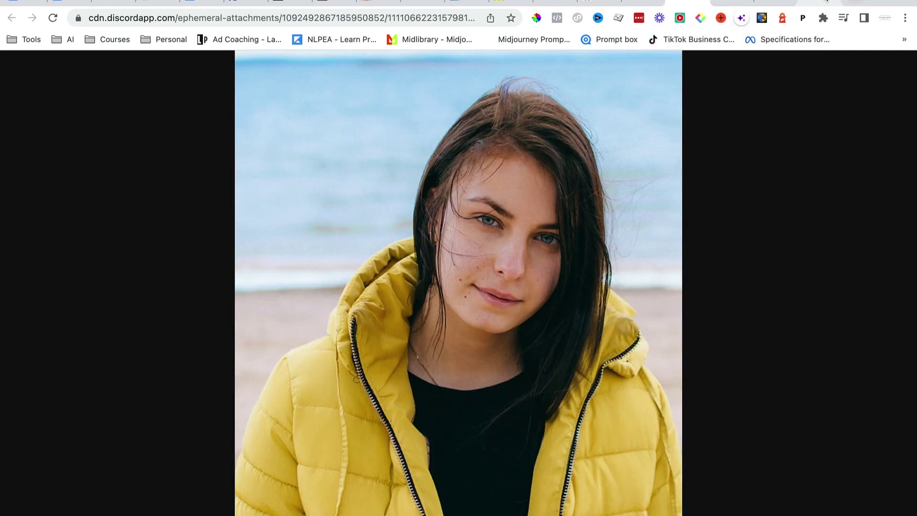
left_click(822, 2)
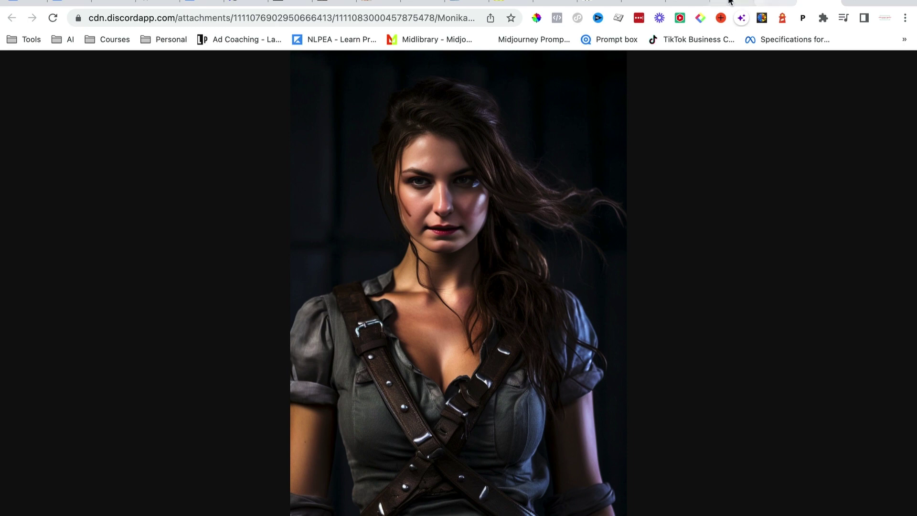
left_click(689, 2)
left_click(726, 1)
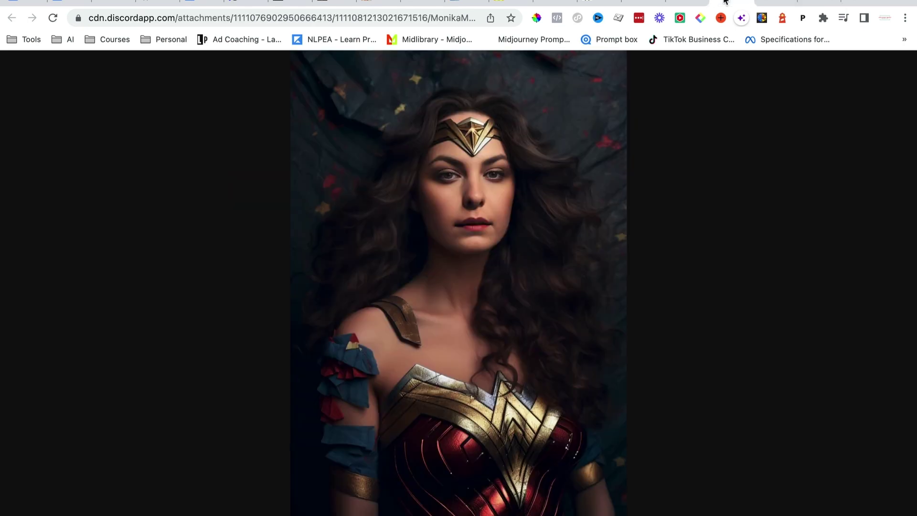
left_click(689, 2)
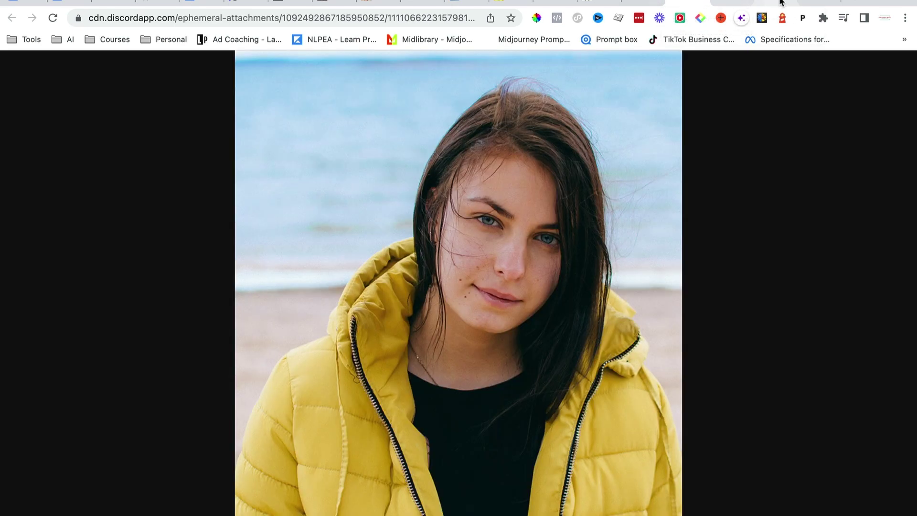
left_click(820, 1)
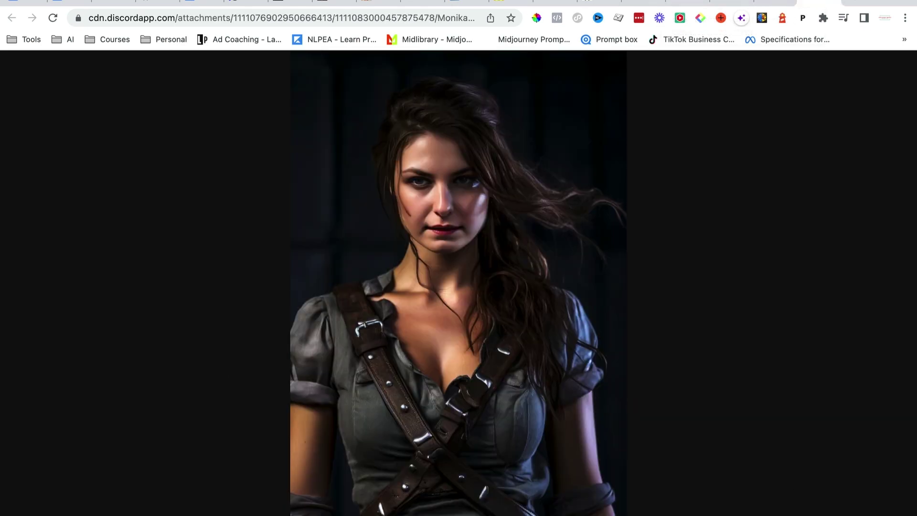
left_click(708, 507)
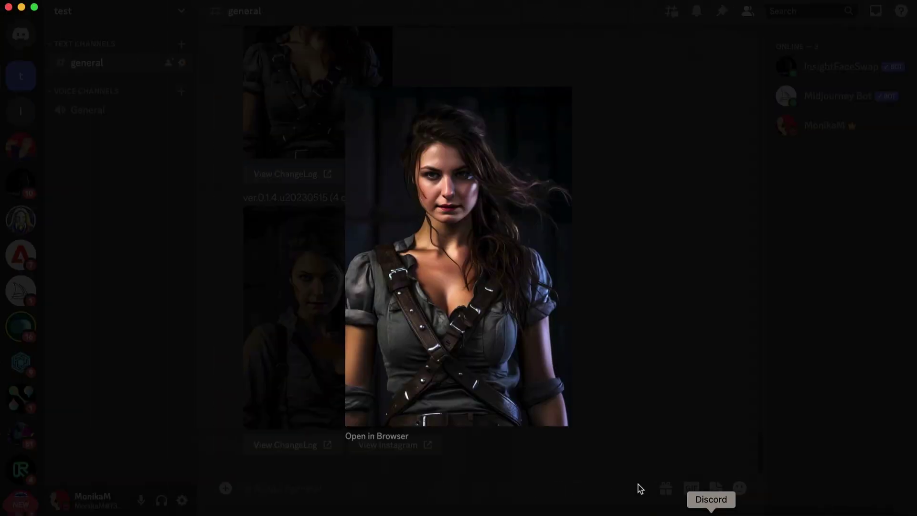
left_click(577, 435)
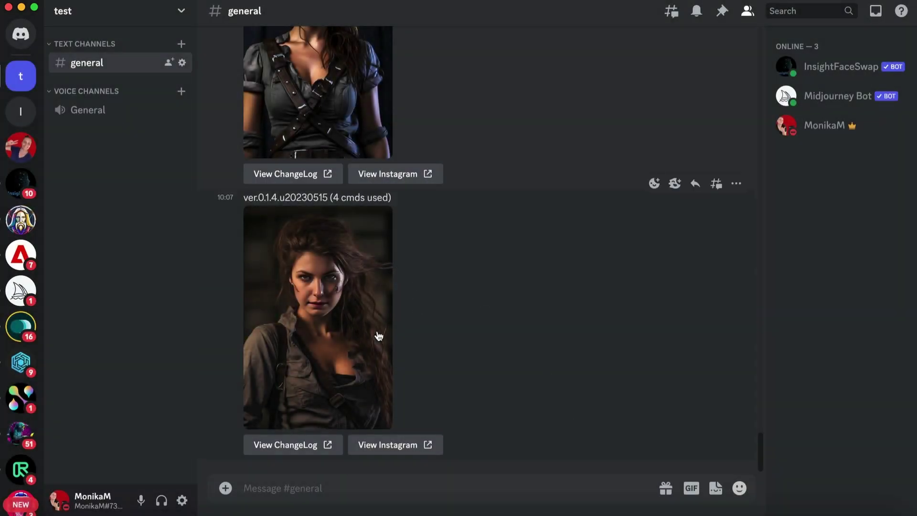
- Open the face-swapped portrait of Lara Croft in the open-collared shirt in the browser and compare it with the yellow-jacket source photo
left_click(314, 315)
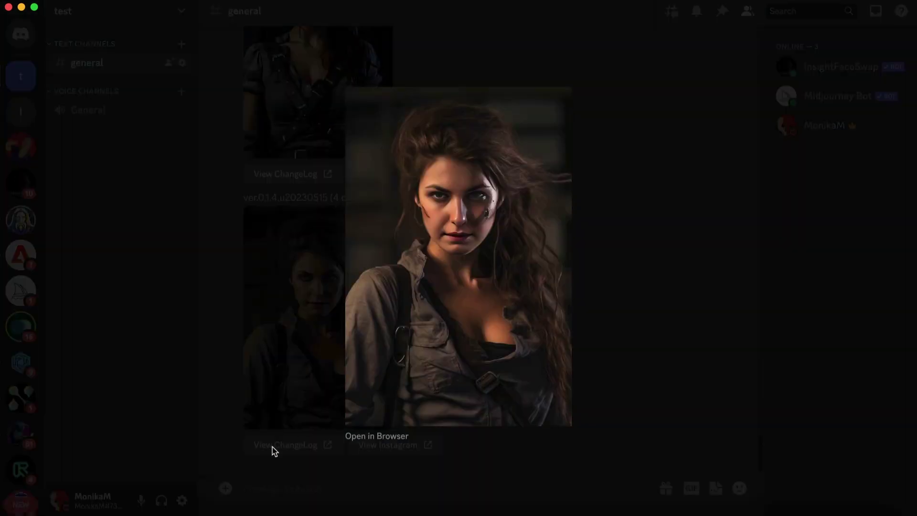
left_click(371, 437)
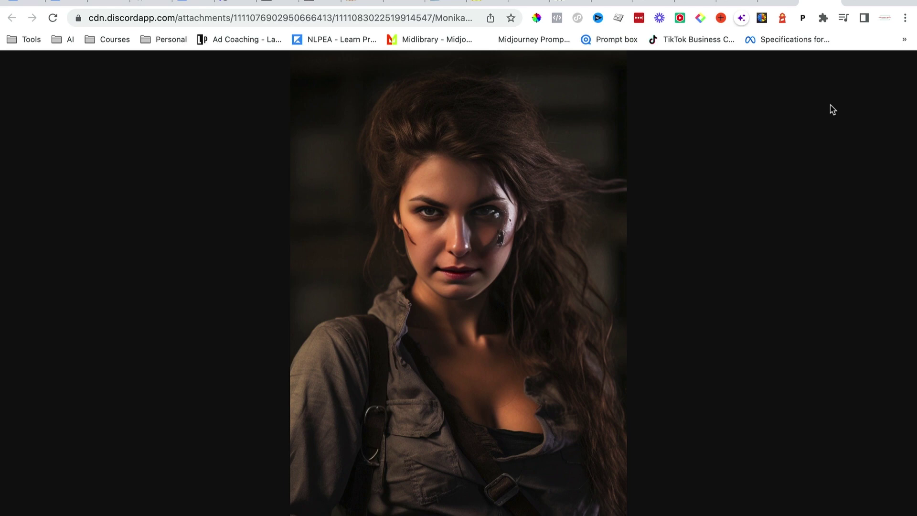
left_click(658, 2)
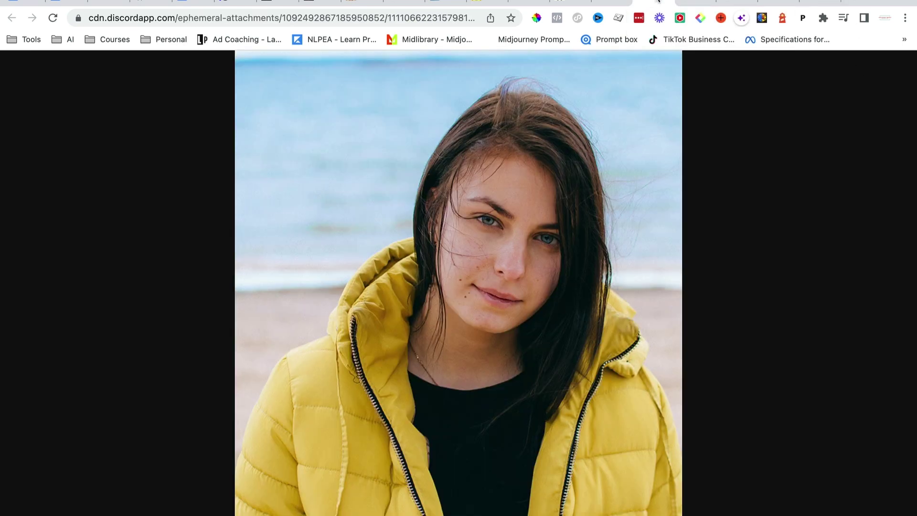
left_click(818, 2)
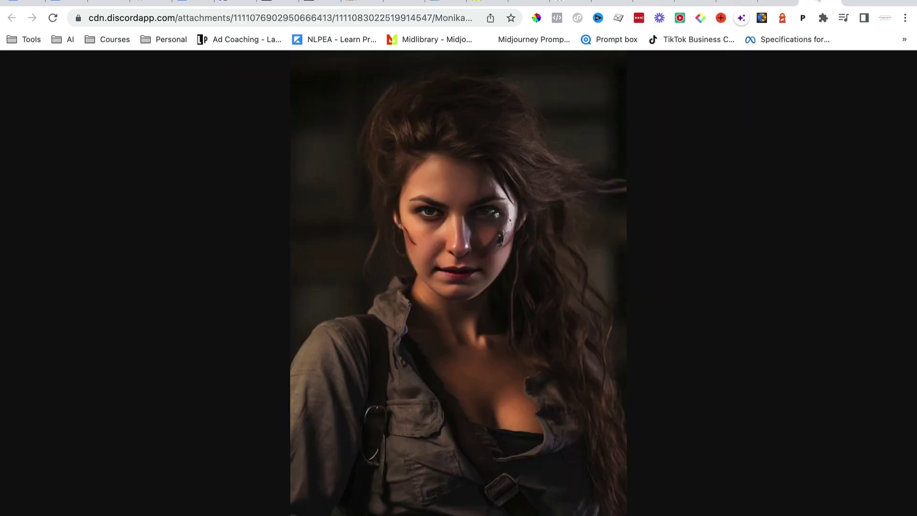